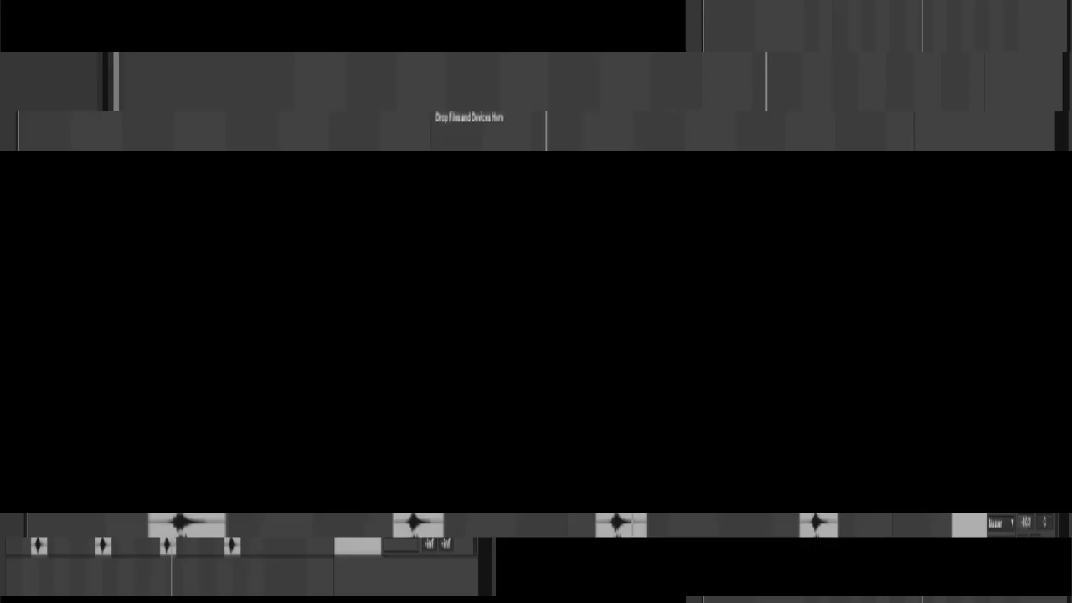
- Play back the soloed kick, snare and closed hi-hat tracks
key("space")
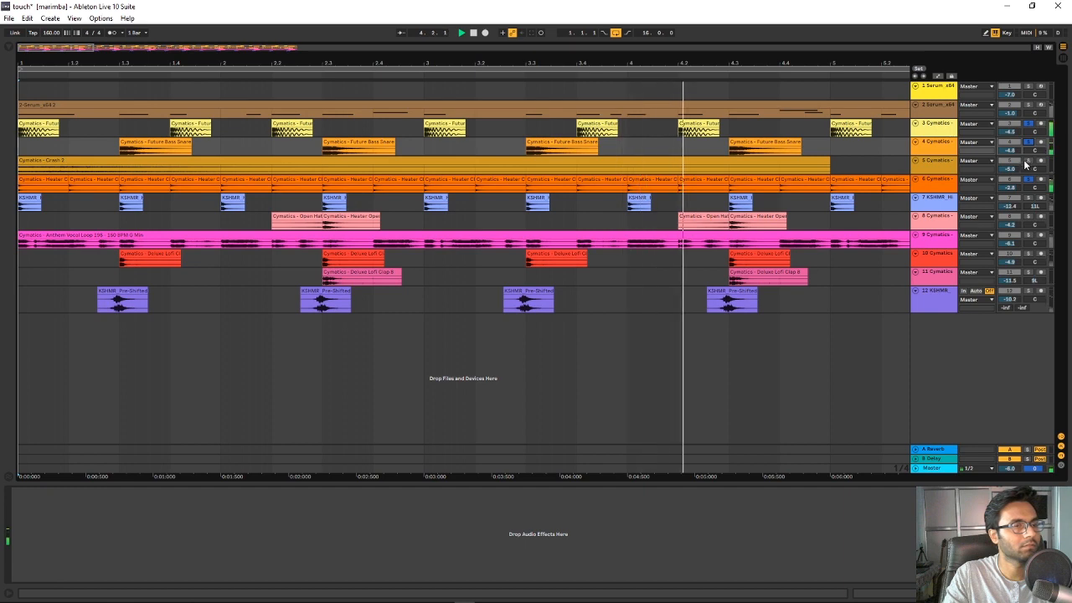
key("space")
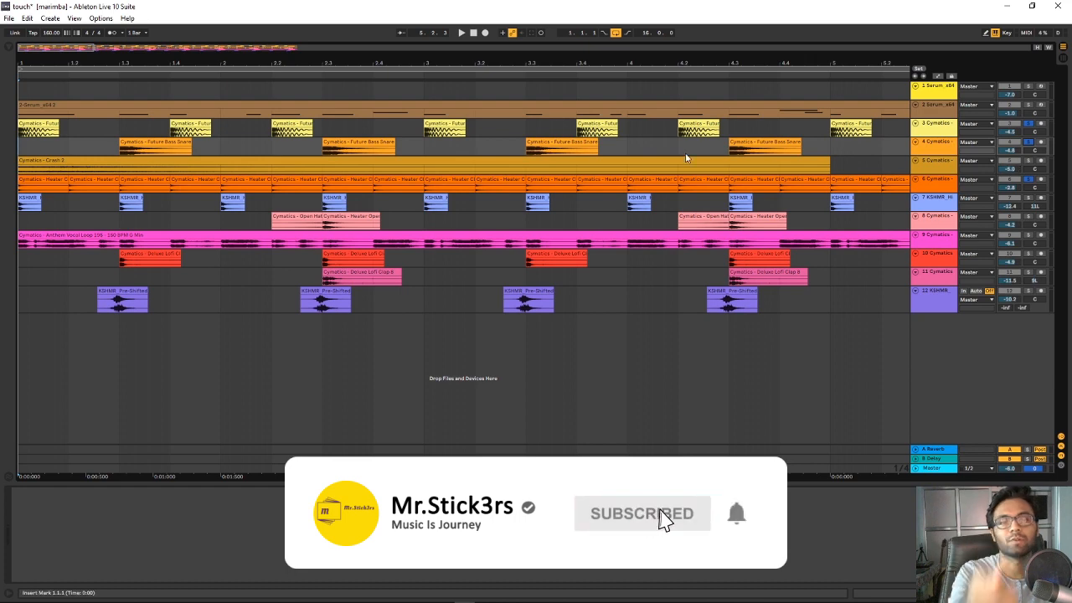
- Select all closed hi-hat clips on track 6 and transpose them up by 1 semitone
key("minus")
key("minus")
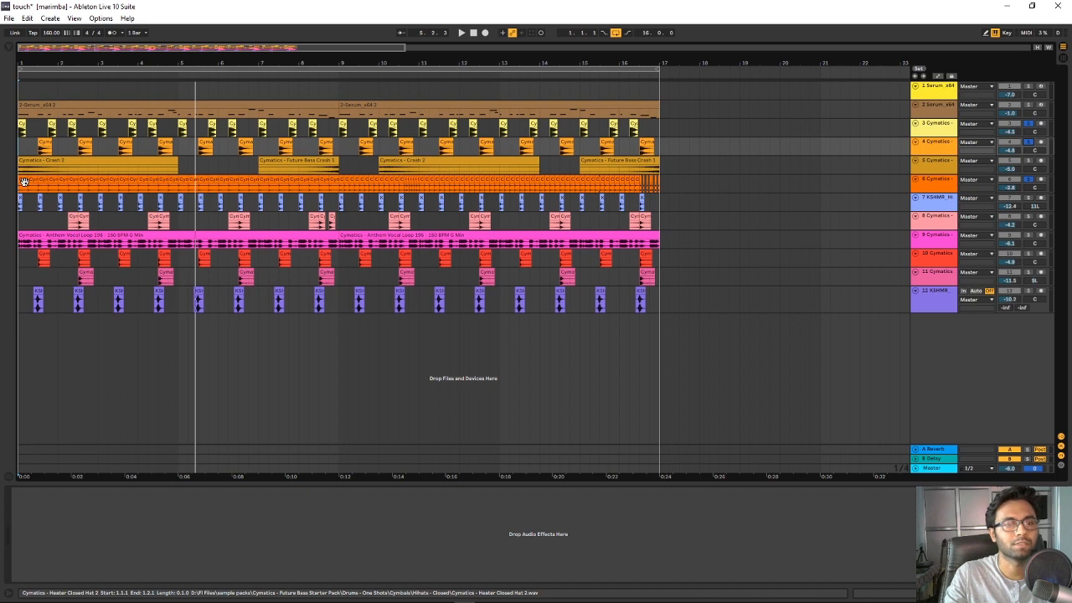
double_click(24, 181)
left_click_drag(668, 181, 12, 181)
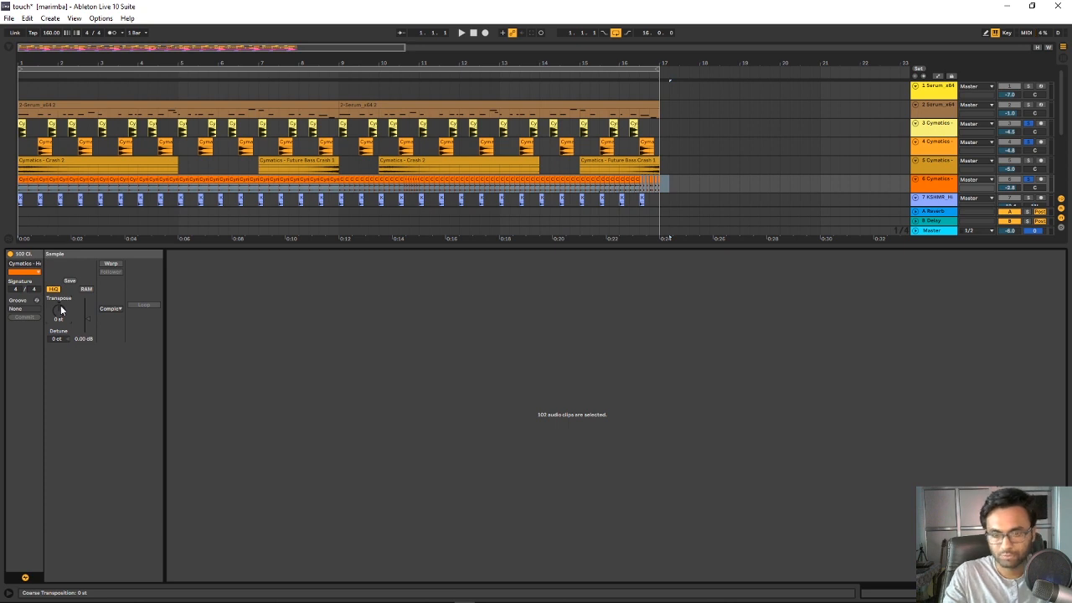
left_click_drag(61, 311, 61, 306)
- Audition the transposed hi-hats with the drums, then save the Live set
key("space")
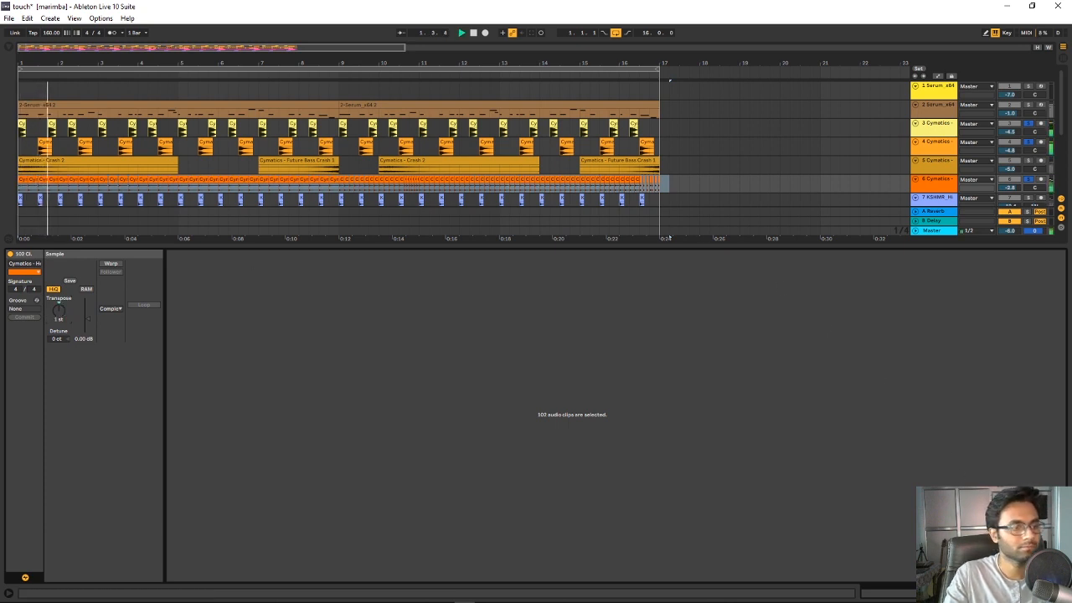
key("ctrl+alt+l")
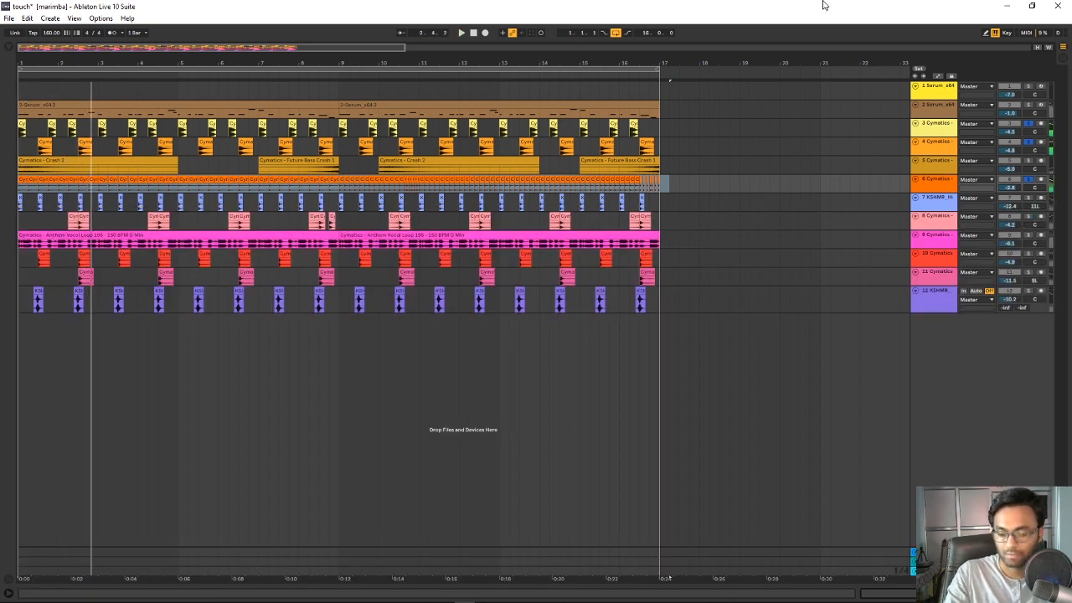
key("ctrl+s")
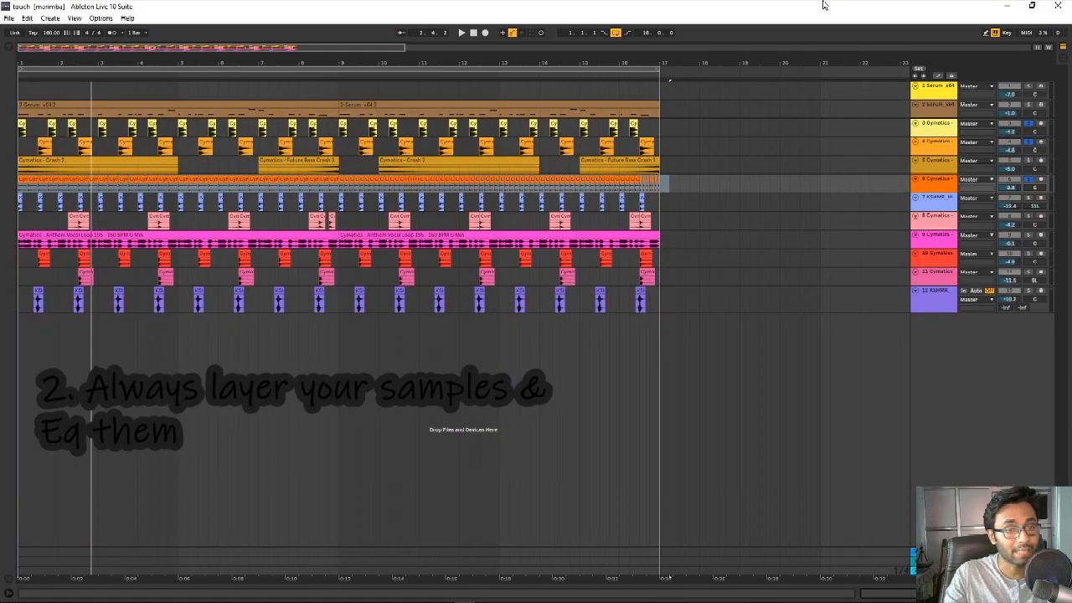
- Solo only the closed hi-hat on track 6 and play it back from the start
scroll(79, 151, "up", 2)
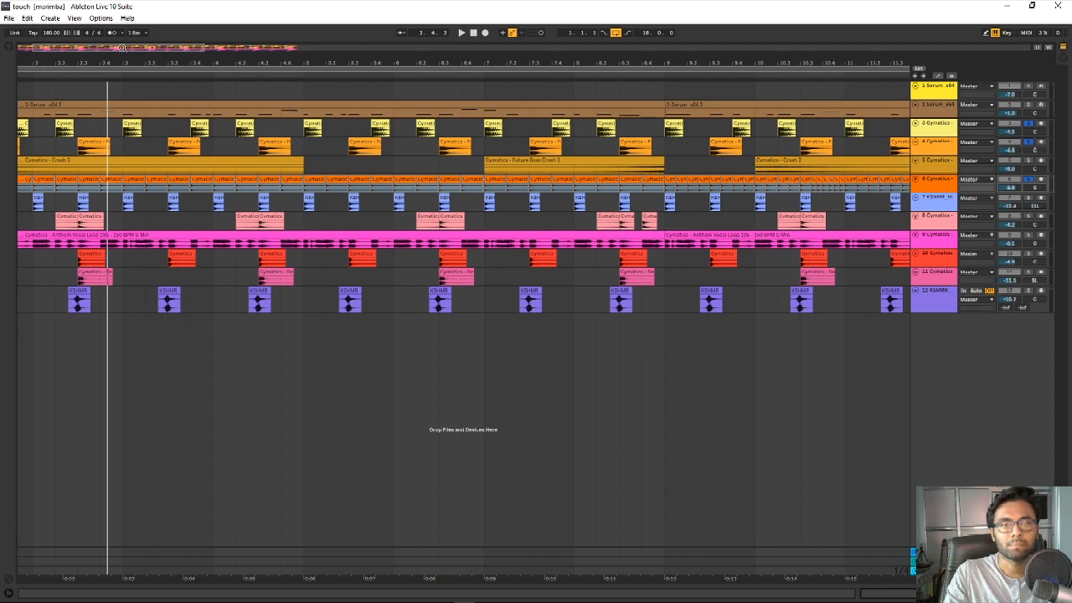
left_click_drag(124, 47, 109, 48)
left_click(945, 190)
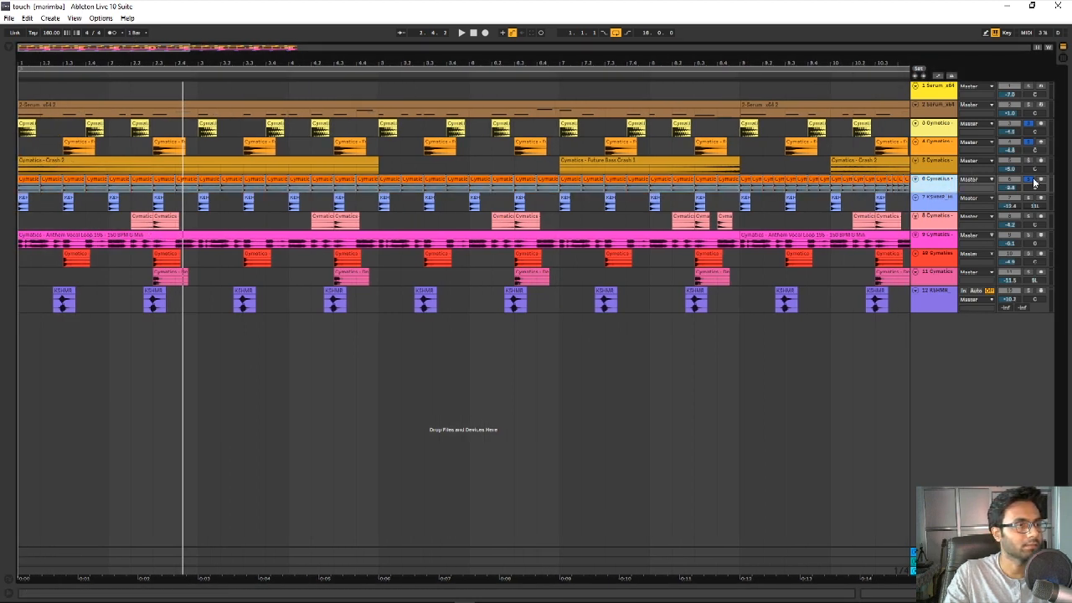
left_click(1028, 179)
left_click(1029, 179)
left_click(1029, 179)
key("space")
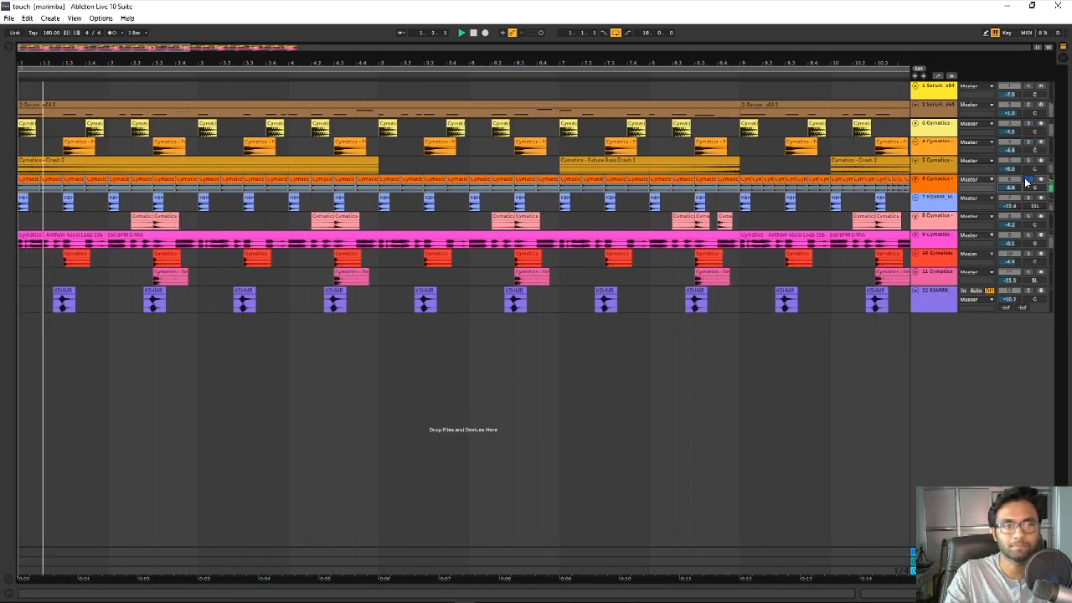
key("space")
- Solo the KSHMR hat on track 7 and the open hat on track 8 in turn and listen to them
left_click(1029, 198)
key("space")
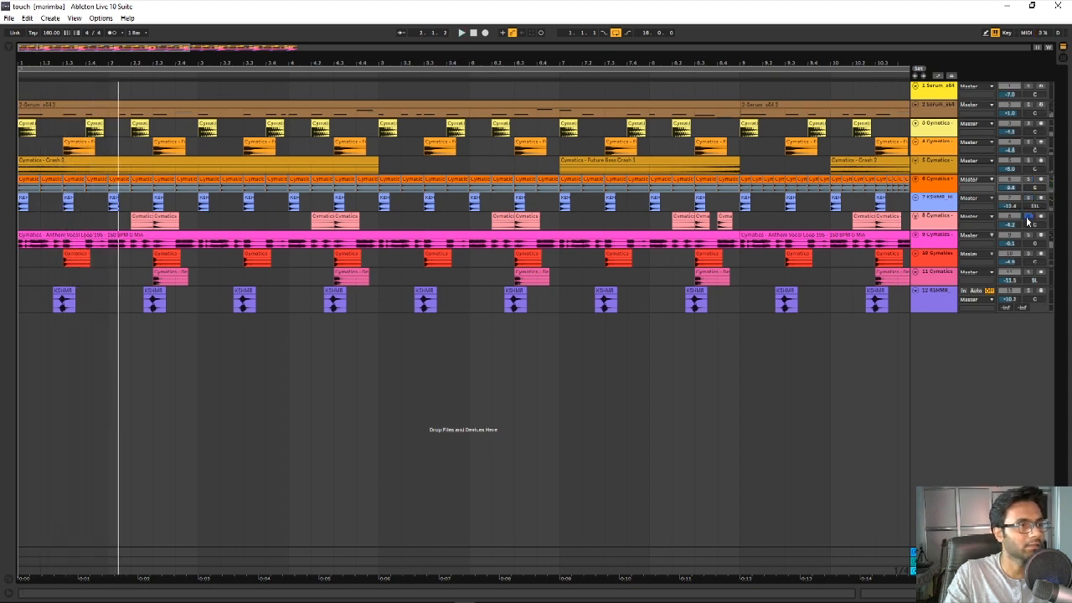
key("space")
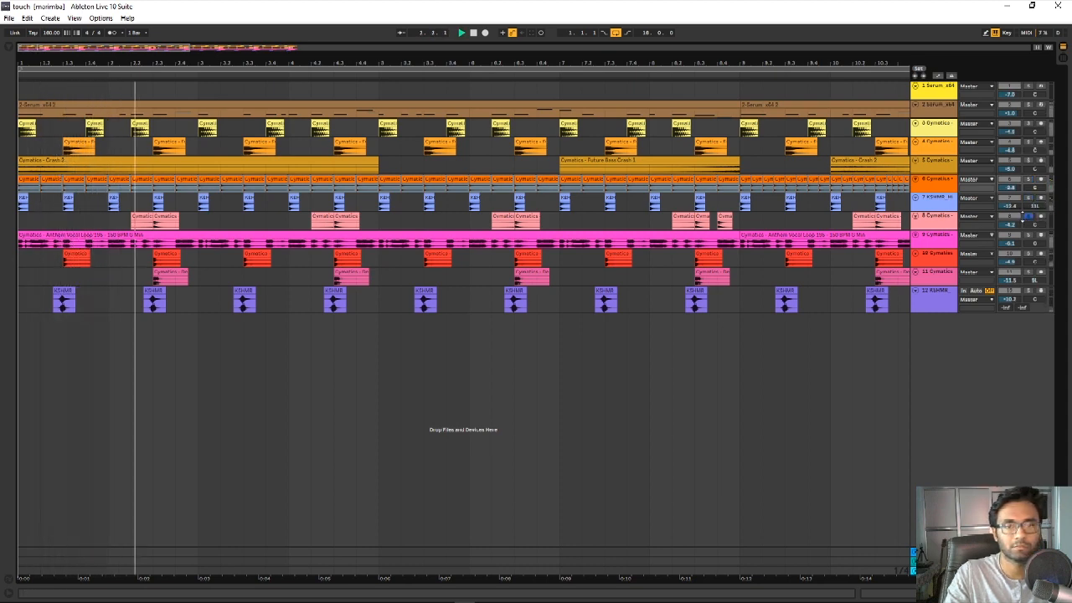
- Group the three hi-hat tracks, 6, 7 and 8, into one group track
scroll(624, 185, "down", 2)
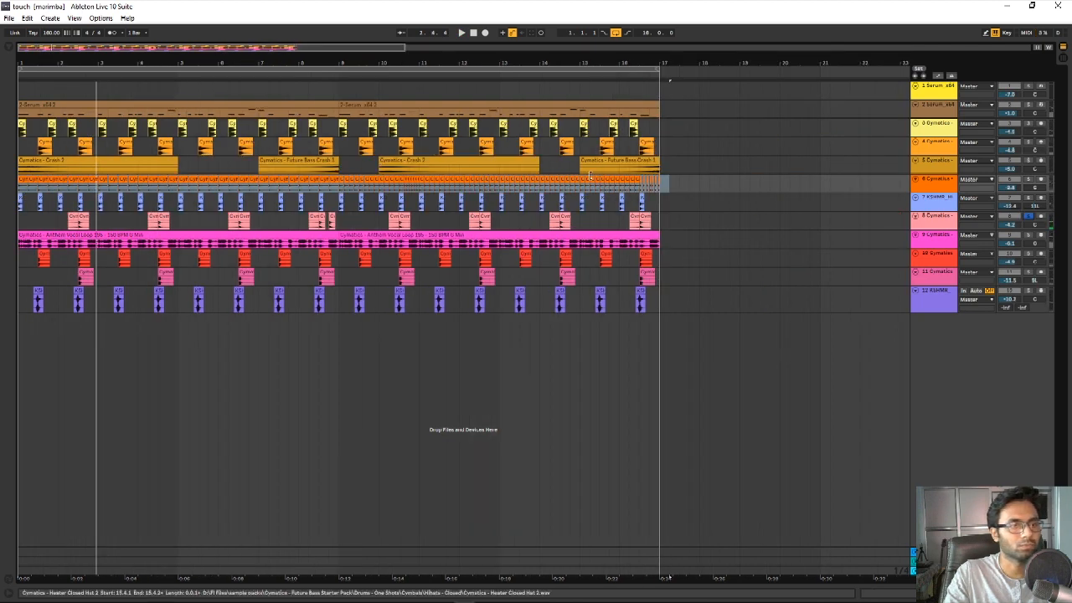
left_click(711, 185)
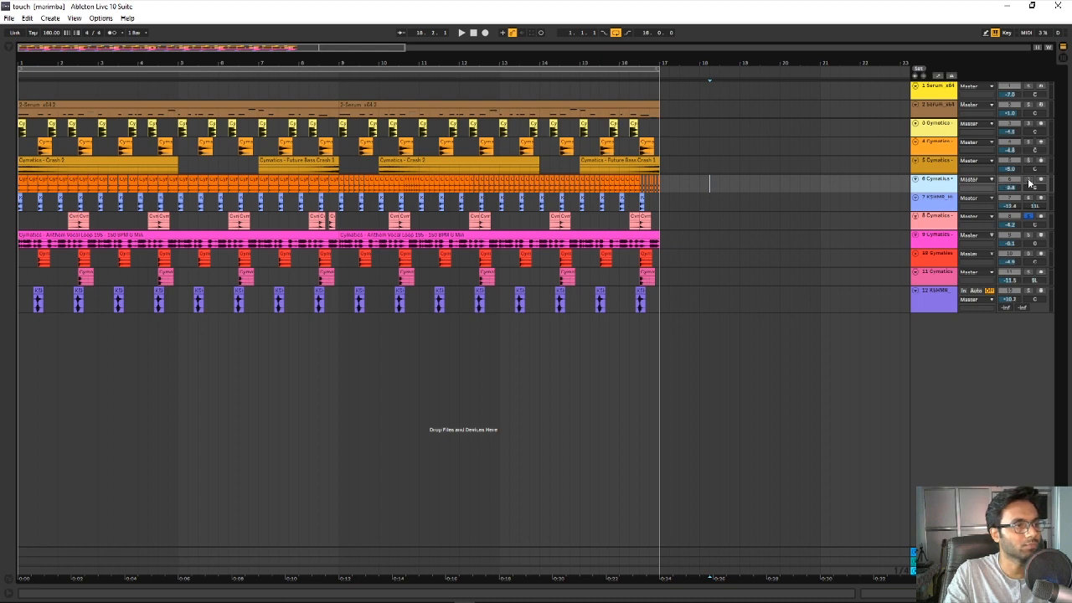
left_click(938, 200)
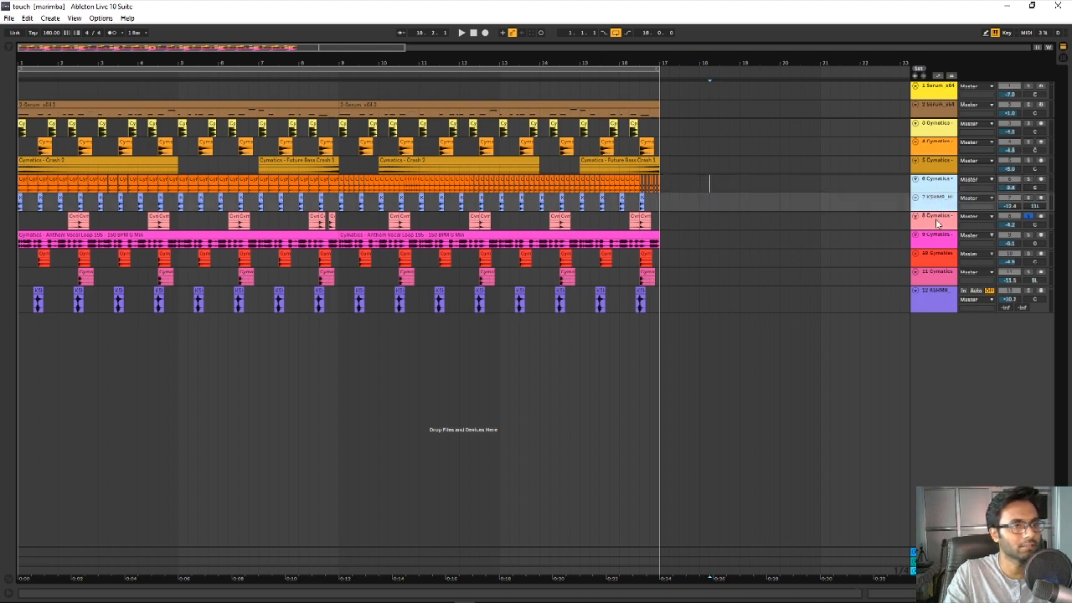
left_click(938, 221)
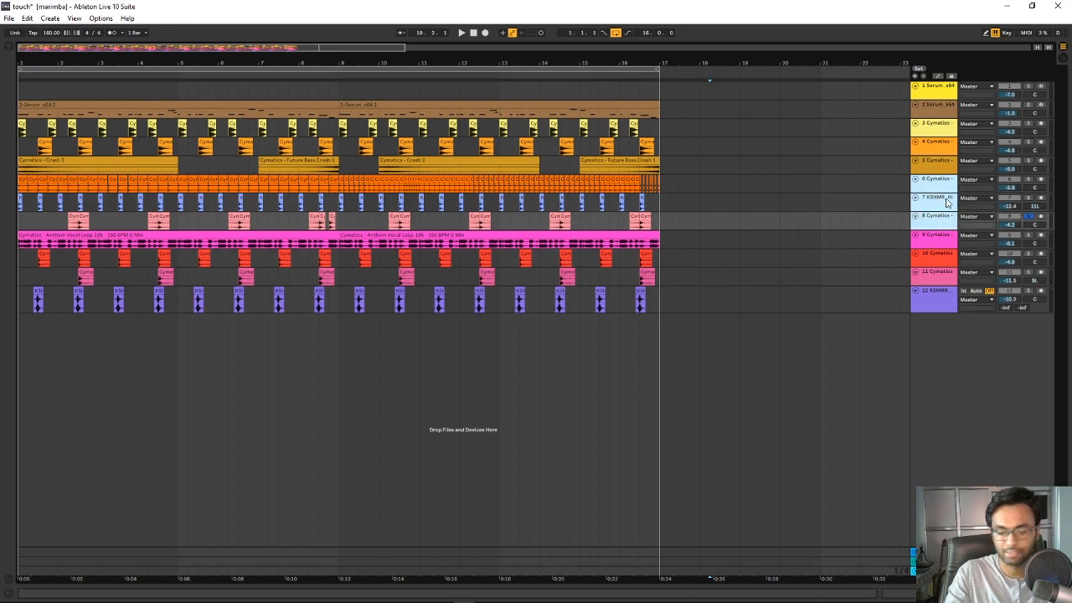
key("ctrl+g")
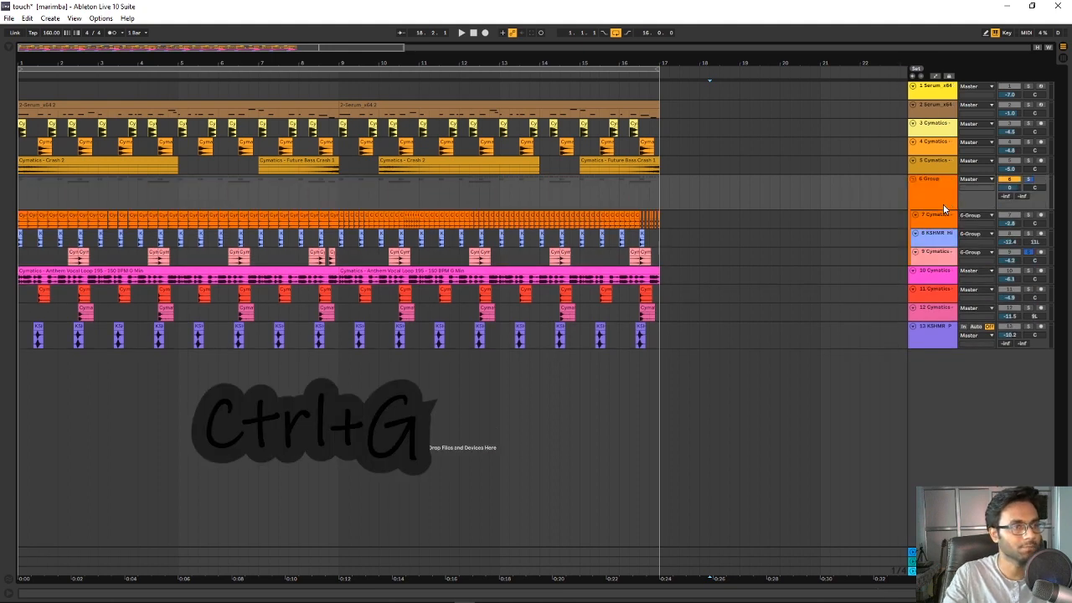
- Rename the new group track to "hi hat bus"
right_click(929, 189)
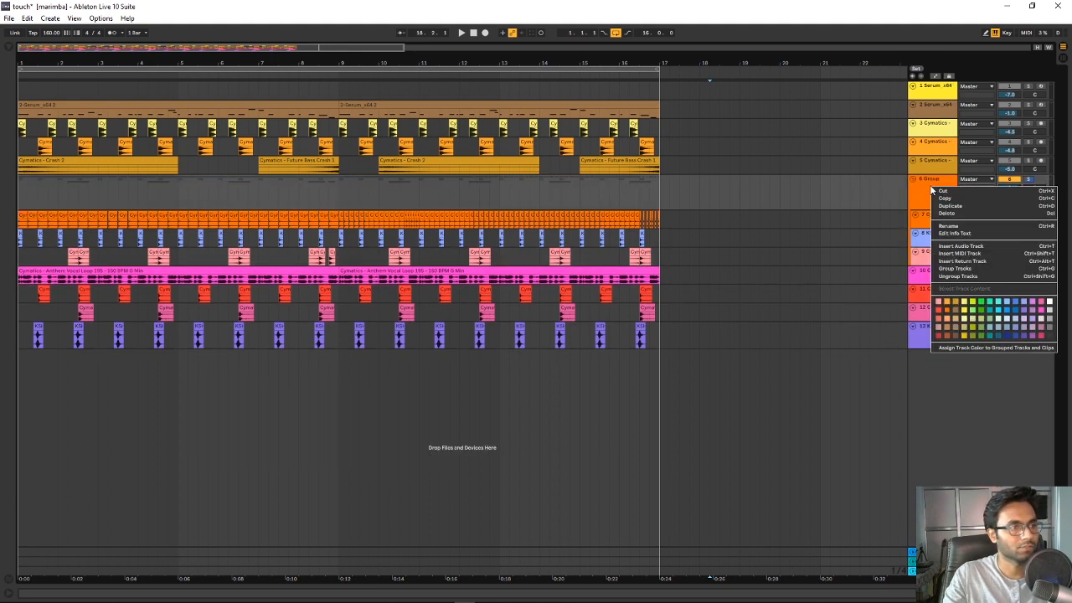
left_click(957, 220)
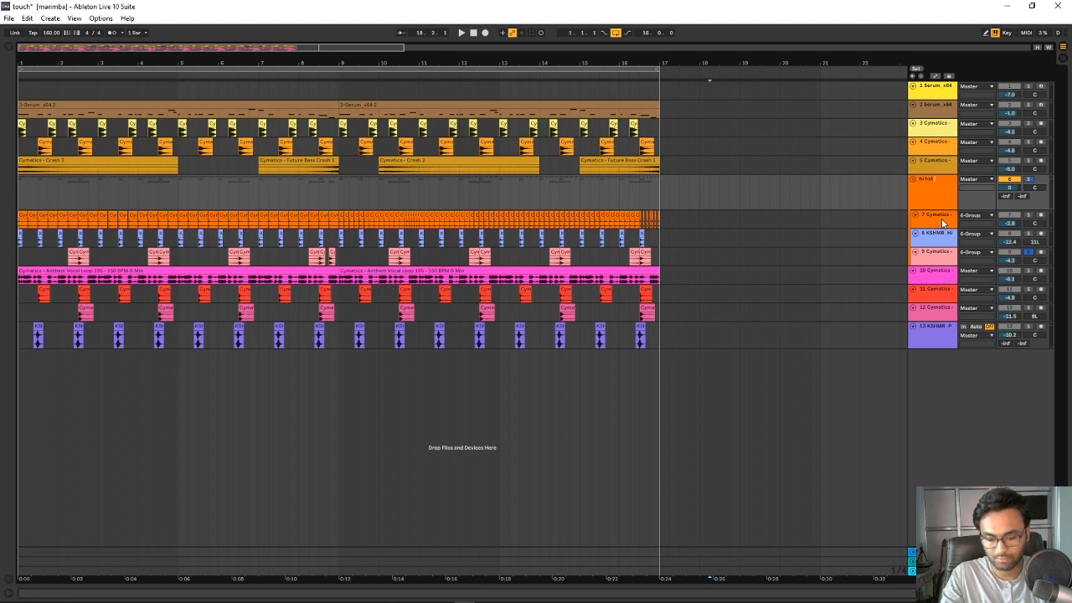
key("Return")
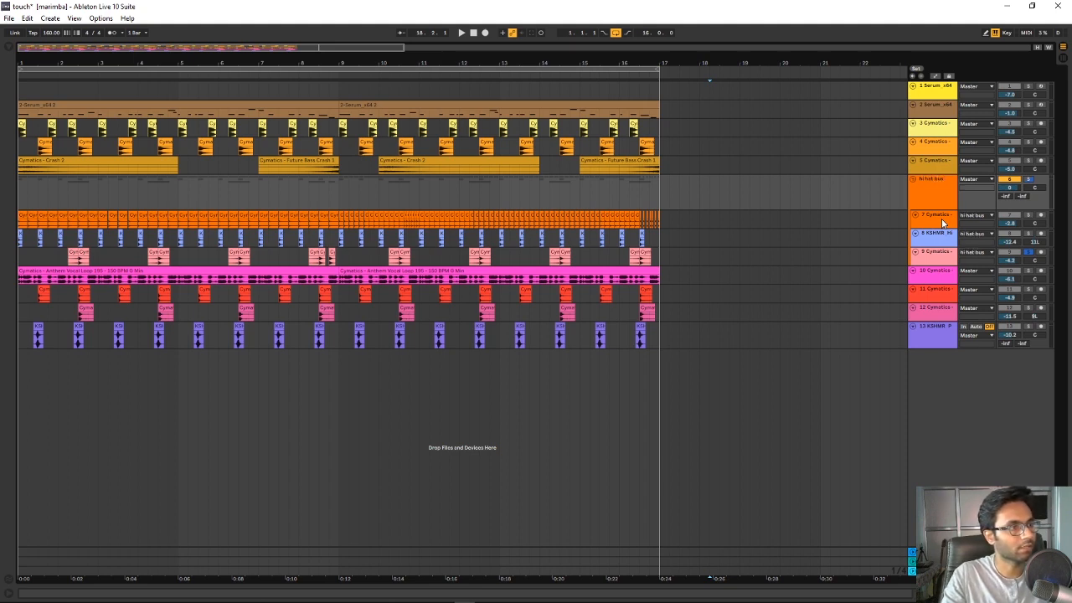
- Colour the three grouped hi-hat tracks and the hi hat bus red
left_click(942, 222)
left_click(938, 238, "ctrl")
left_click(936, 253, "ctrl")
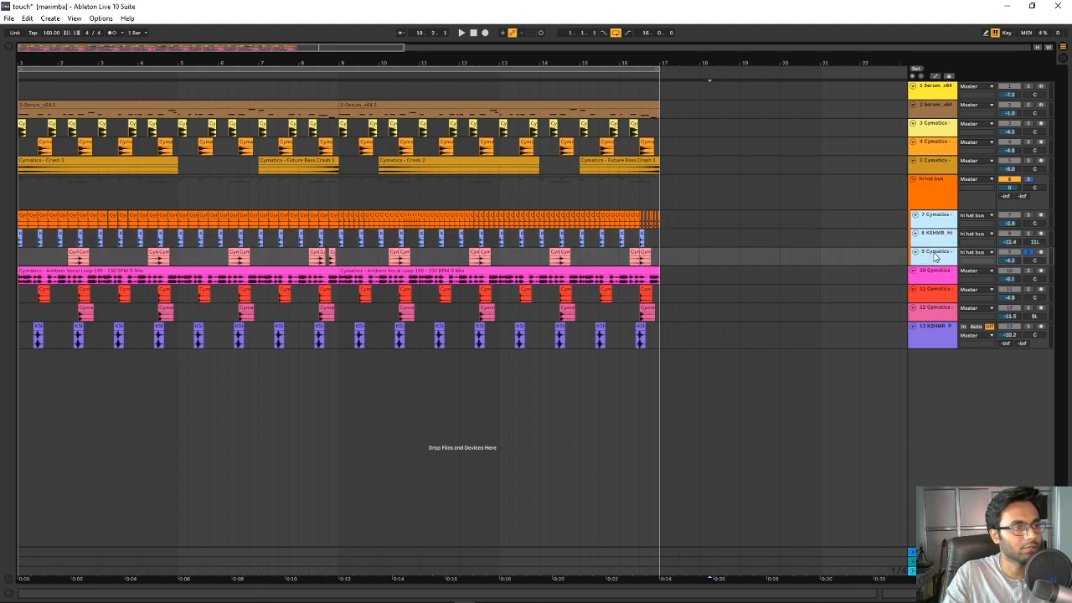
right_click(934, 254)
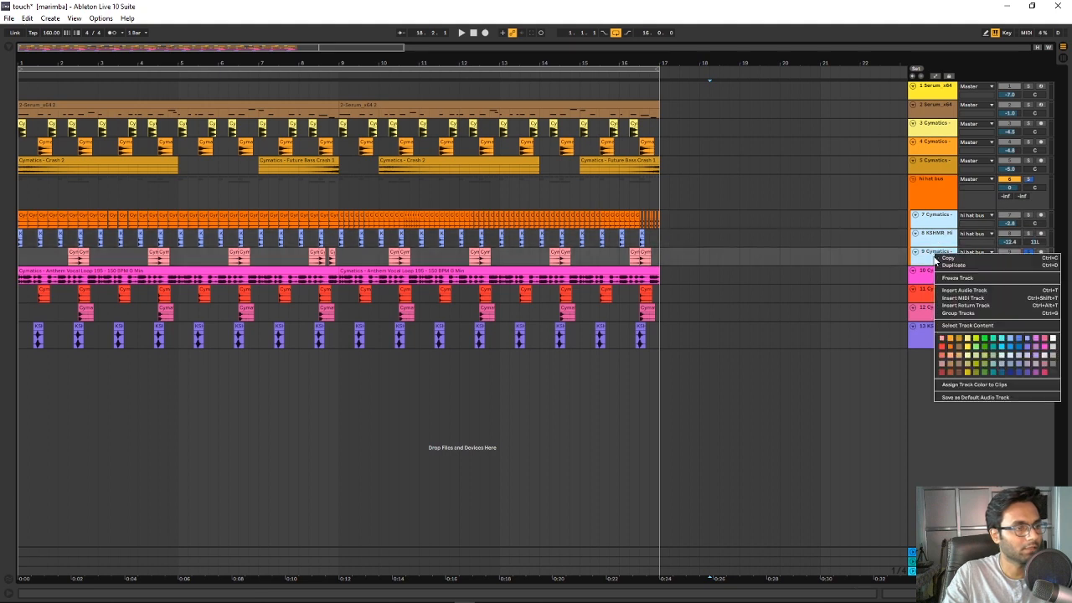
left_click(941, 346)
right_click(934, 181)
left_click(943, 300)
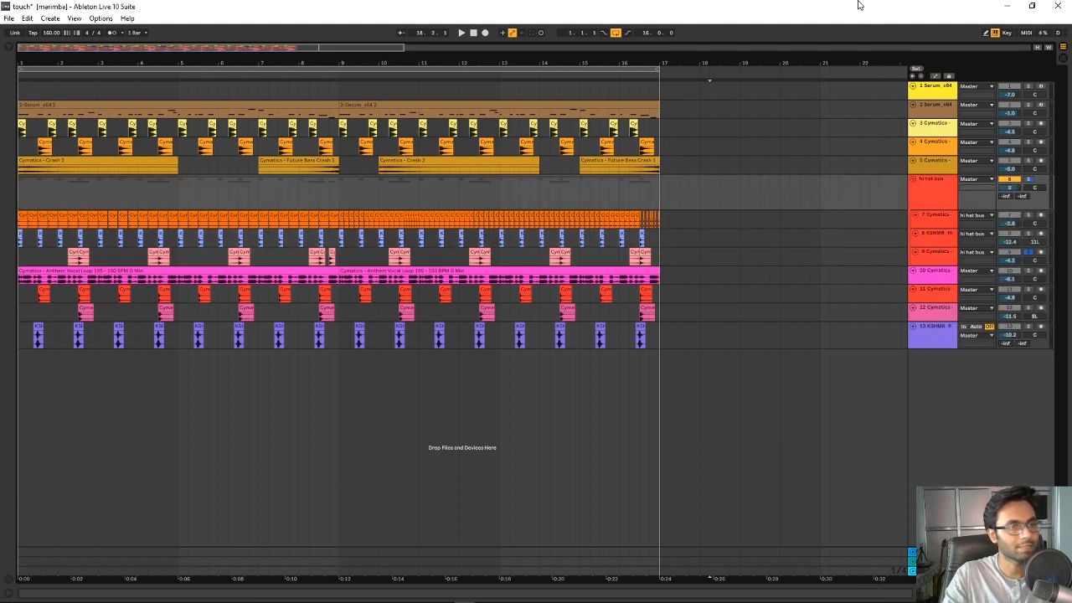
- Show the hi hat bus's device chain and play the soloed group from the start of the arrangement
double_click(933, 189)
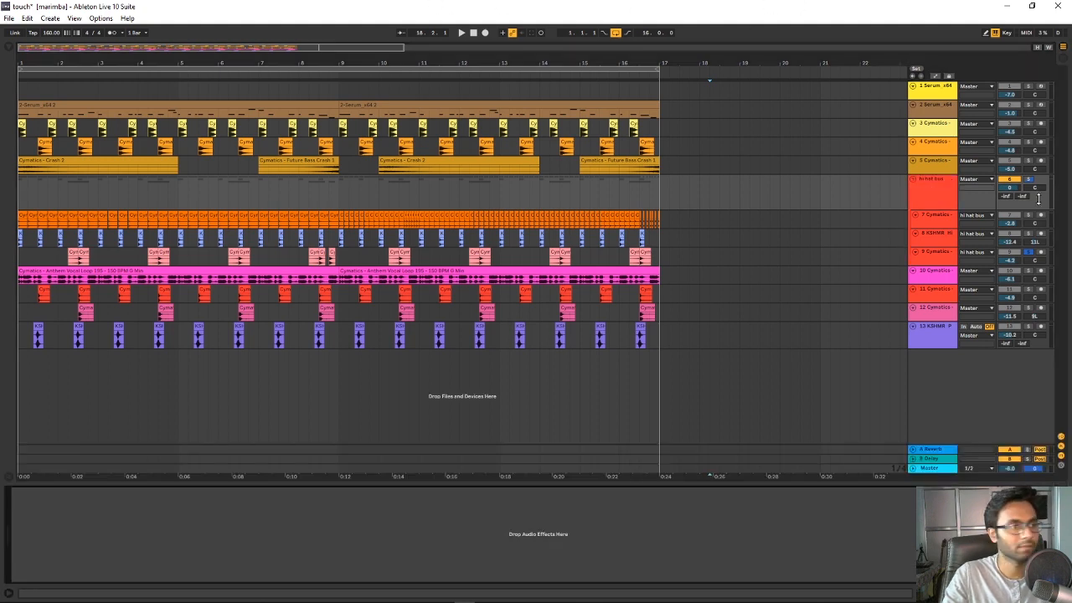
key("space")
key("space")
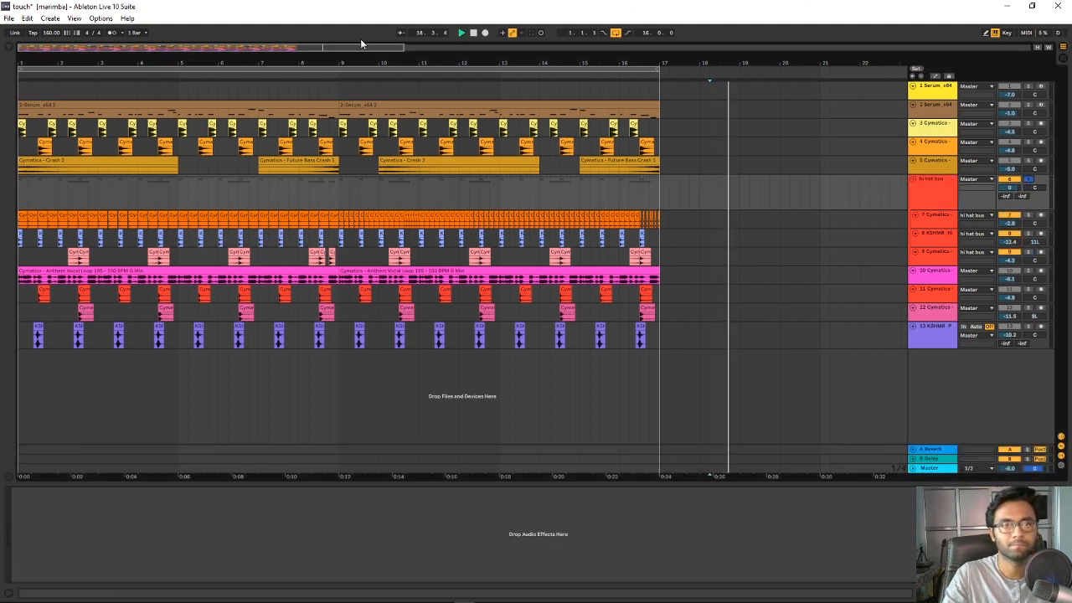
left_click(473, 33)
key("space")
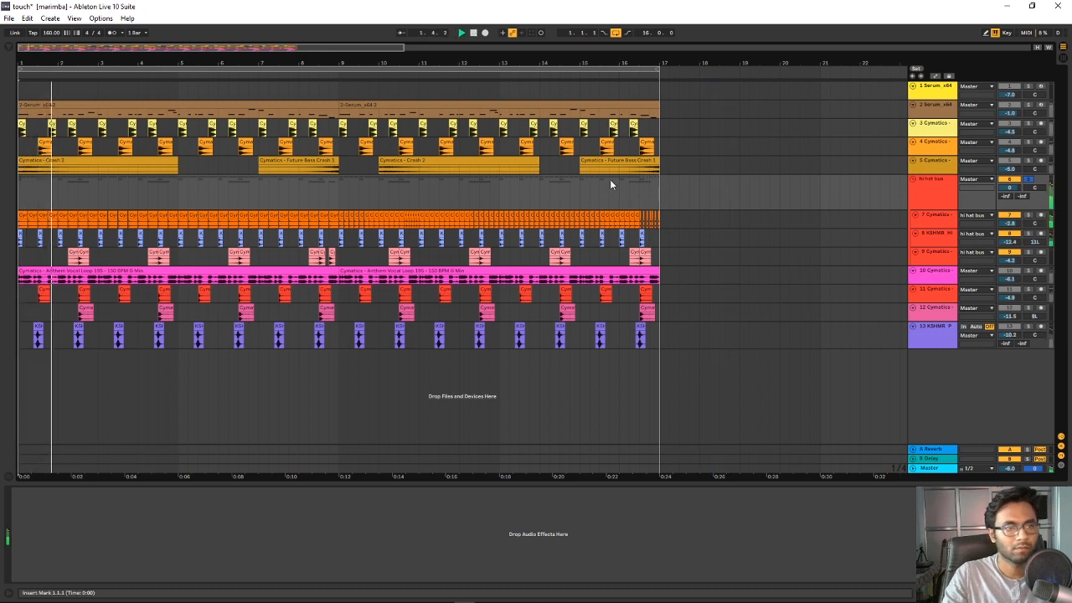
- Load the FabFilter Pro-Q 2 VST3 plug-in onto the hi hat bus
left_click(10, 40)
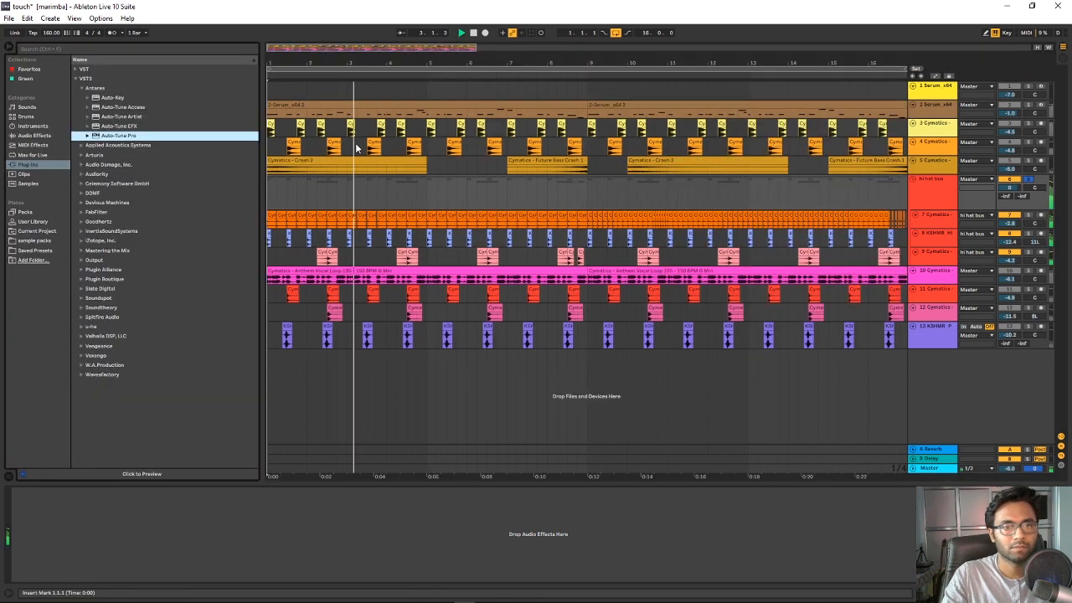
key("space")
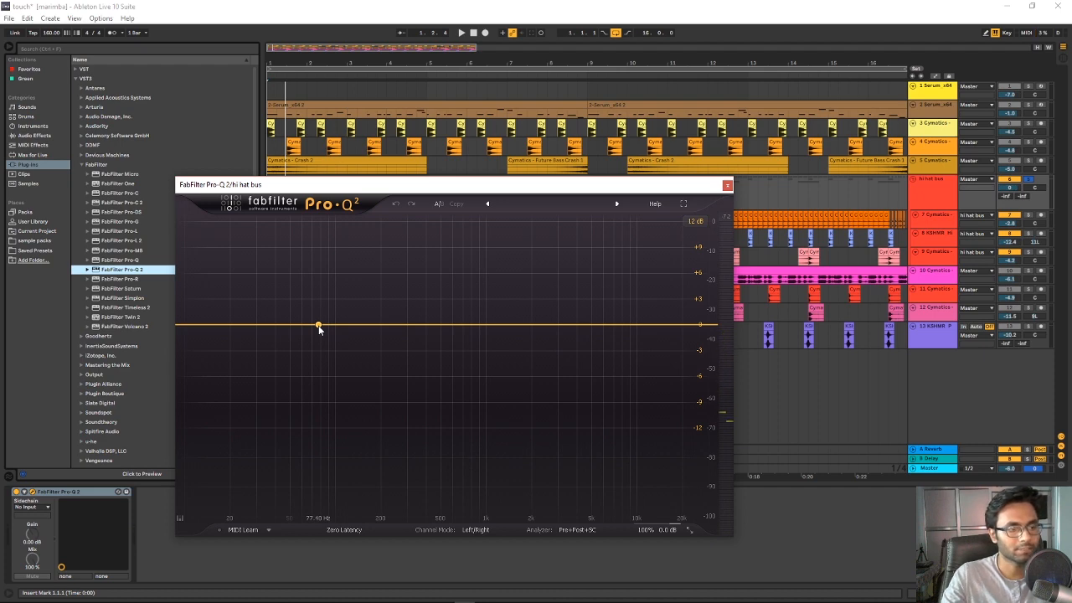
- Add an EQ band at about 88 Hz in Pro-Q 2 and set its shape to Low Cut
left_click(326, 326)
right_click(326, 326)
mouse_move(408, 348)
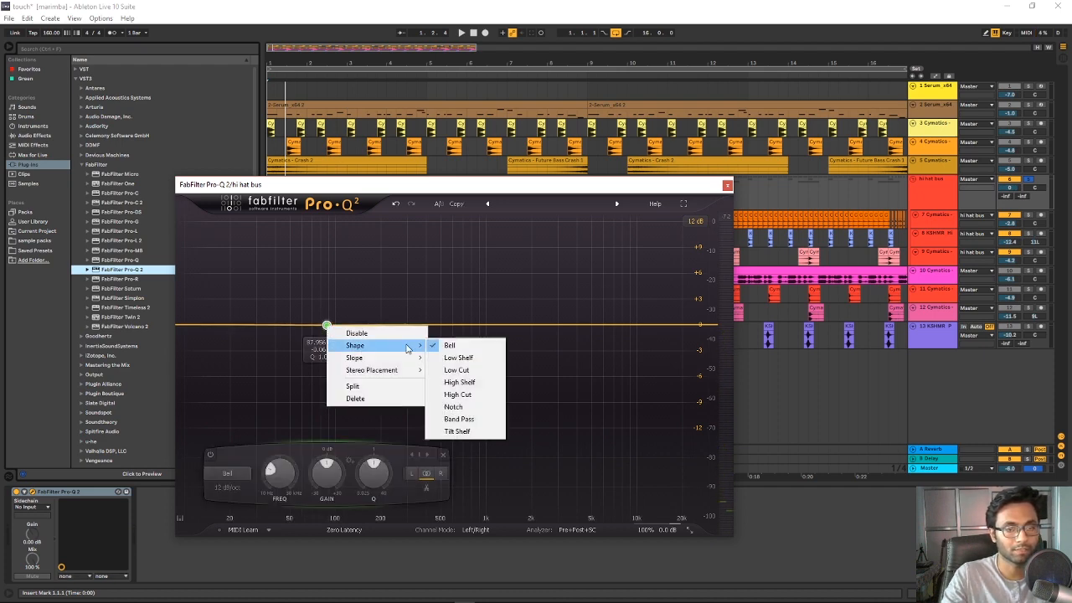
left_click(462, 358)
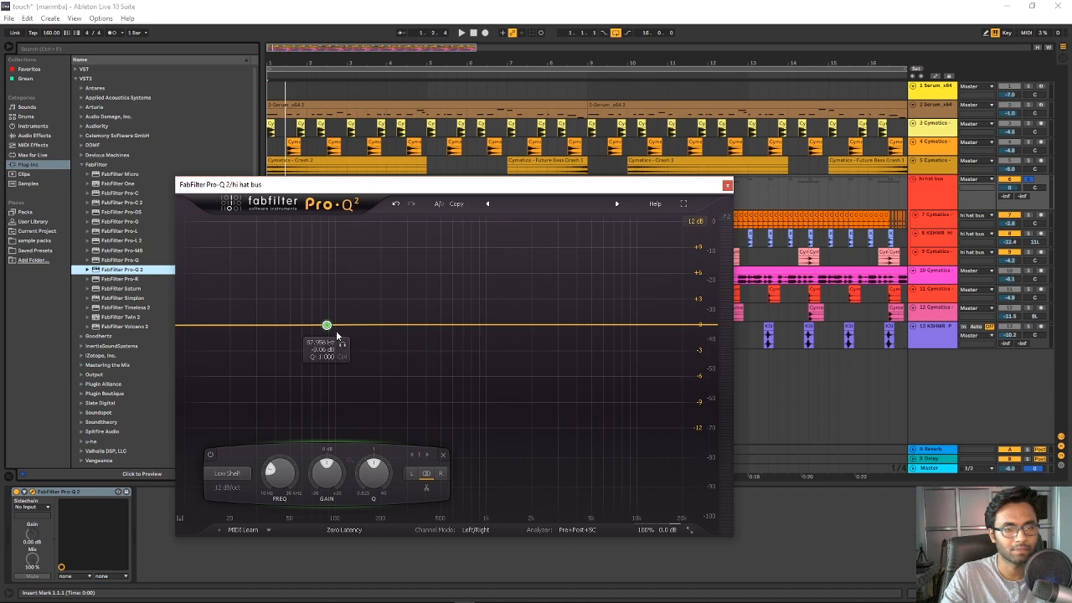
right_click(327, 325)
mouse_move(368, 348)
left_click(435, 373)
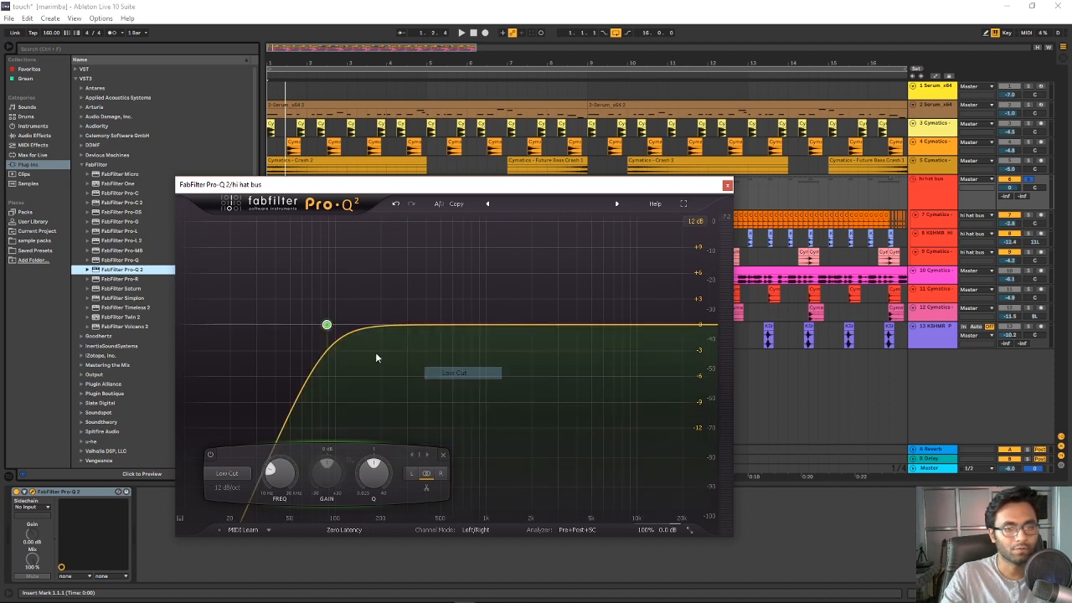
- Move the low cut to about 125 Hz, set its slope to 48 dB/oct and play the bus through it
scroll(327, 328, "up", 6)
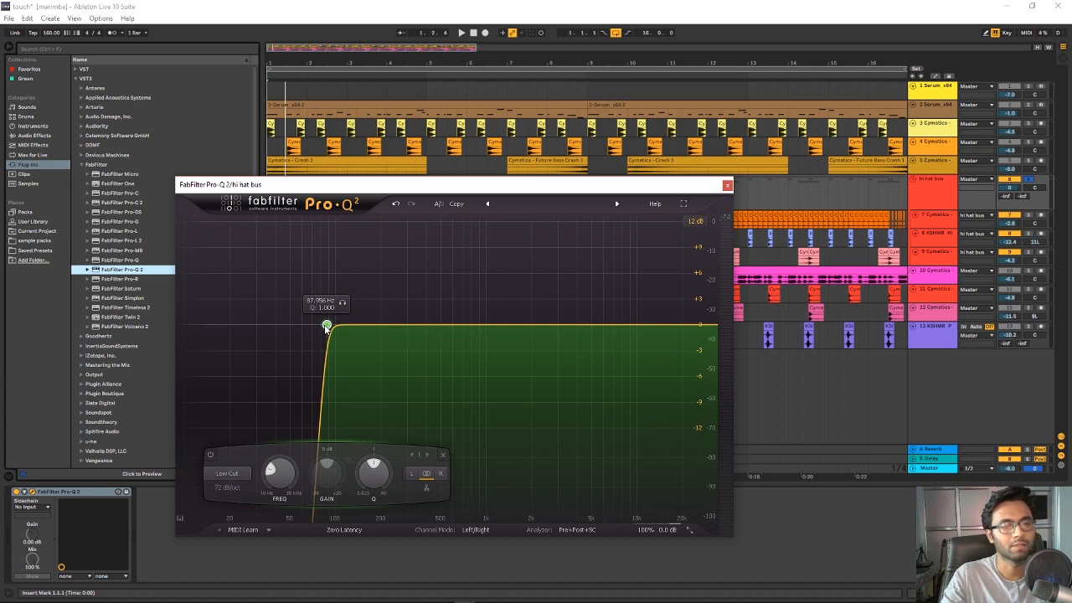
left_click_drag(326, 326, 350, 327)
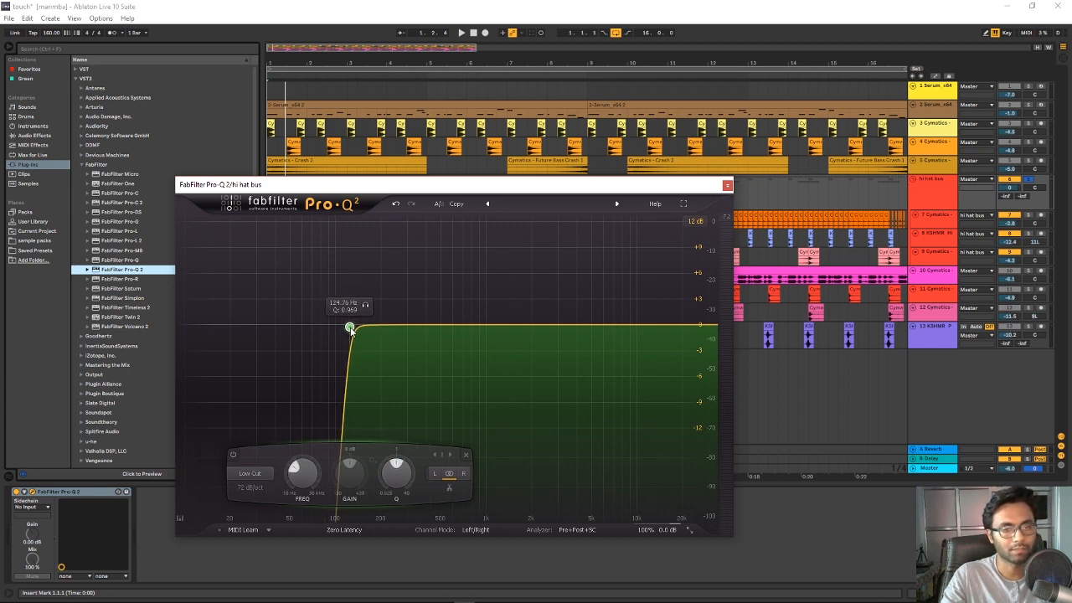
scroll(350, 328, "up", 1)
scroll(350, 329, "down", 2)
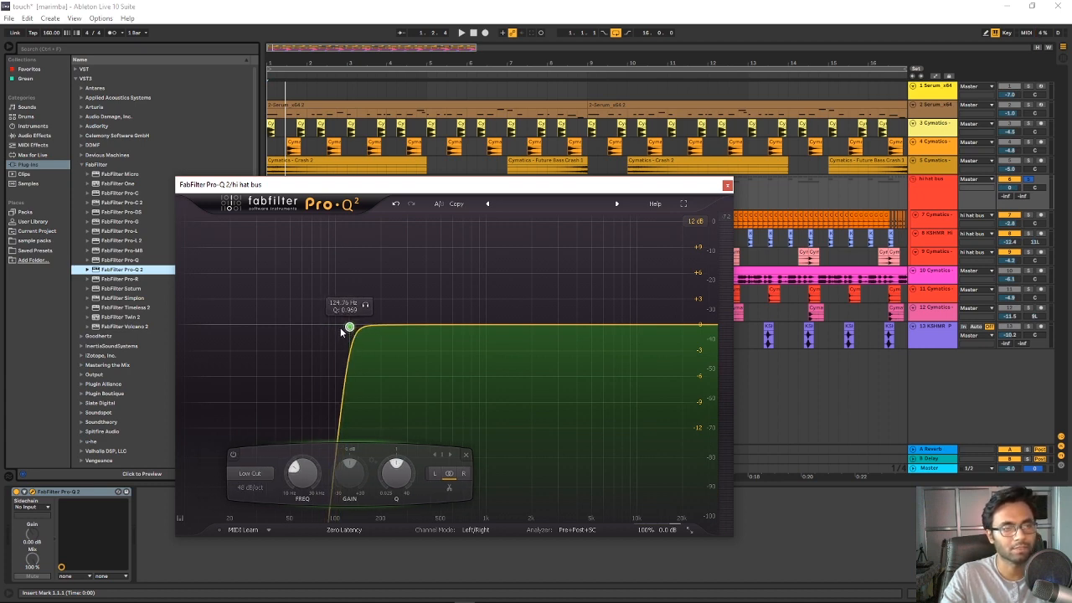
key("space")
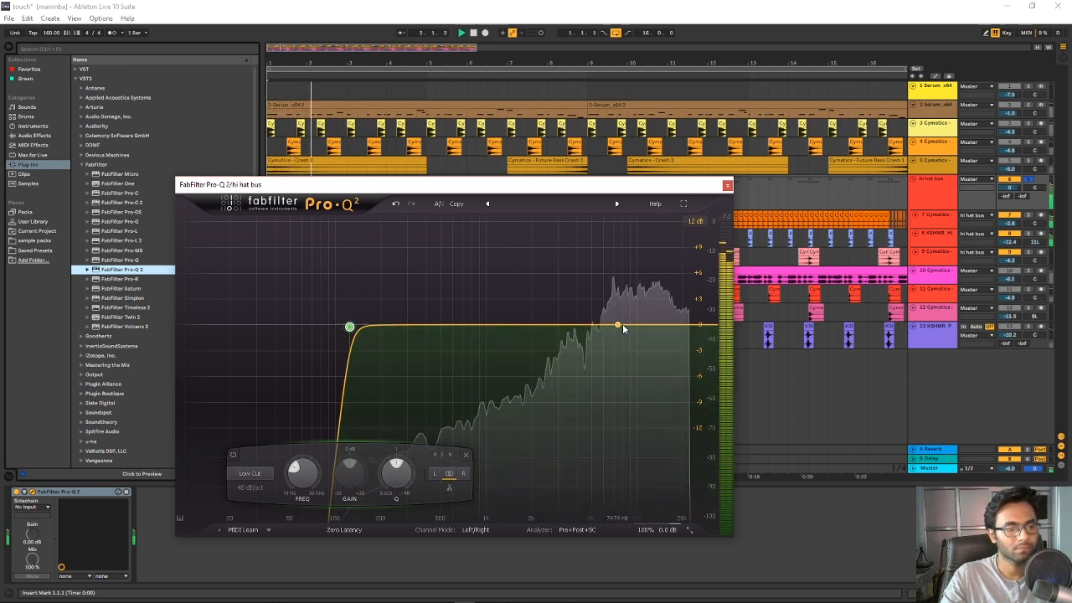
- Close the Pro-Q 2 window and load the TDR Nova VST plug-in onto the hi hat bus
left_click(726, 185)
left_click(81, 164)
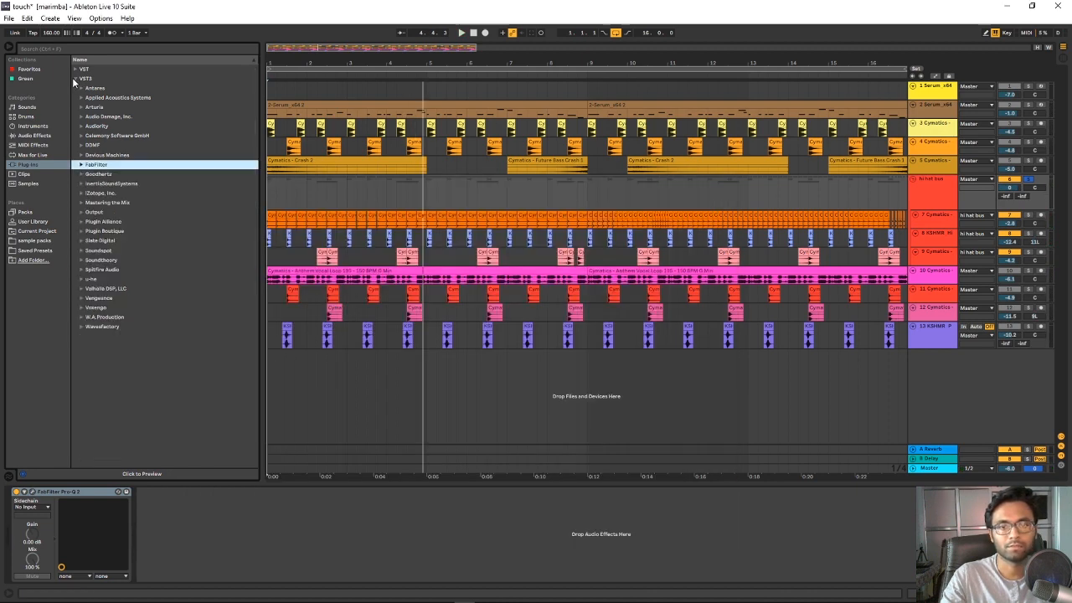
left_click(77, 60)
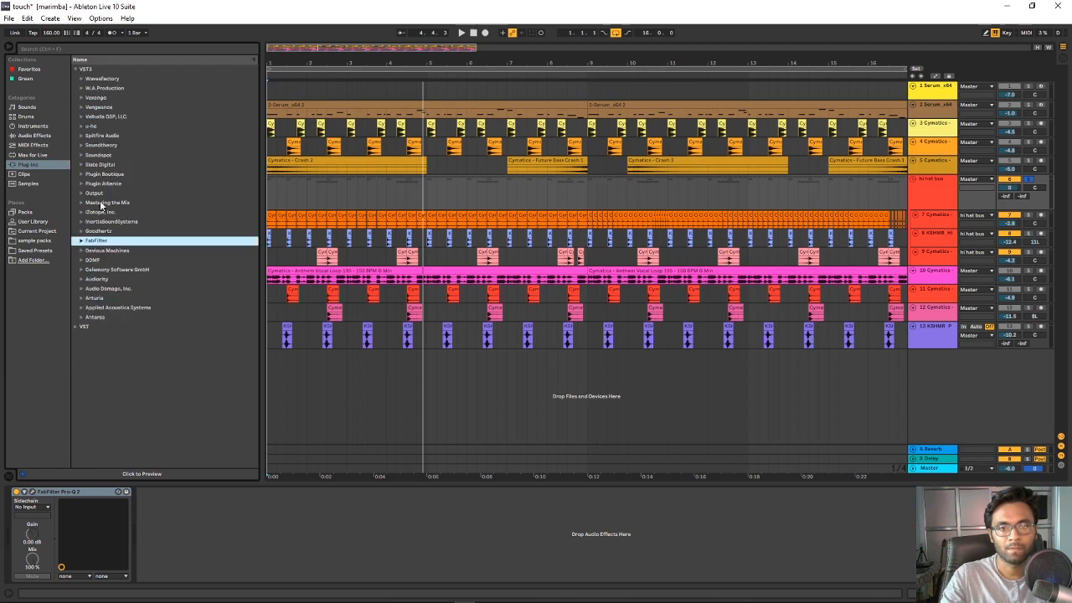
left_click(84, 60)
left_click(78, 70)
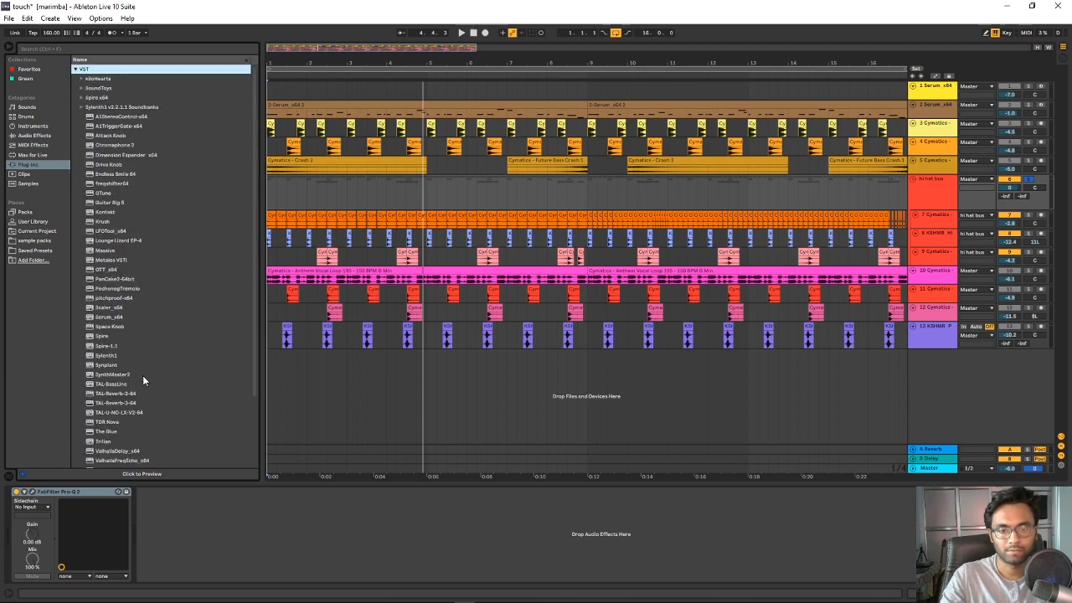
scroll(146, 382, "down", 3)
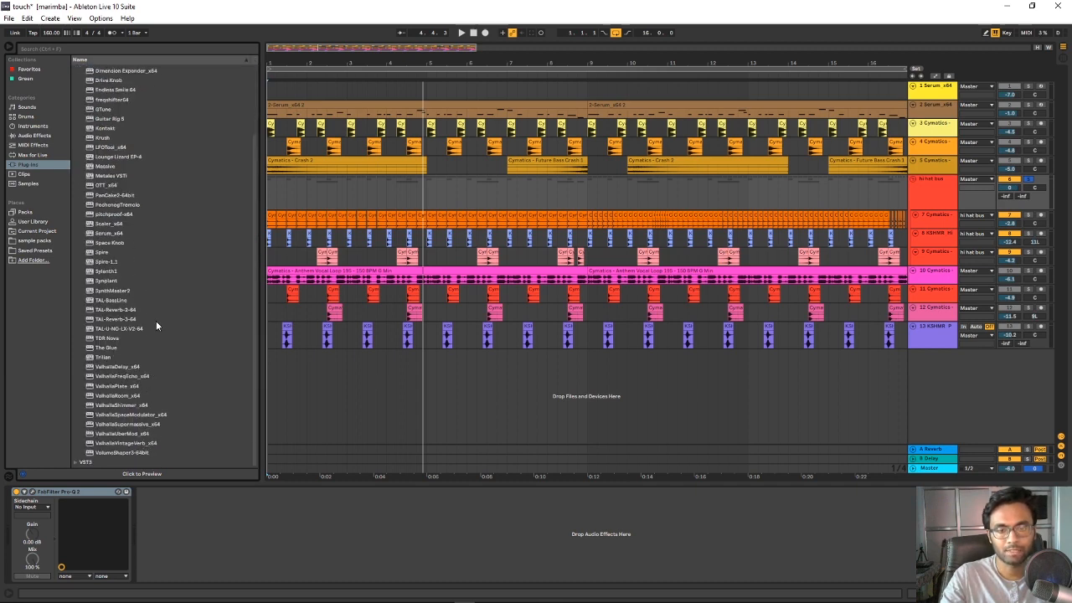
double_click(110, 340)
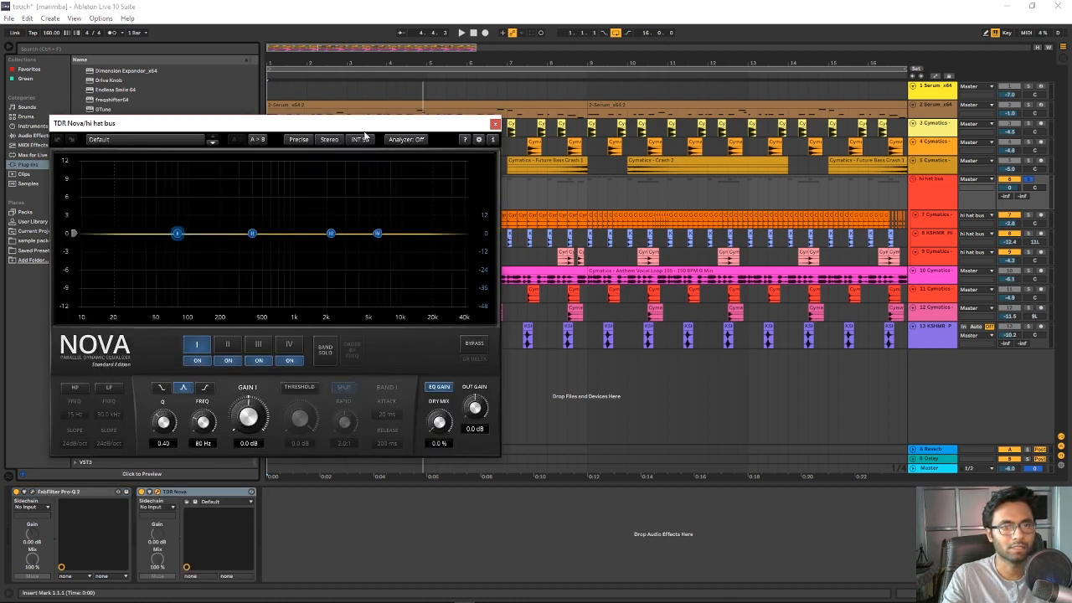
- Play the hi hat bus through TDR Nova and switch its analyzer to show the input signal
left_click_drag(365, 123, 442, 144)
key("space")
left_click(481, 118)
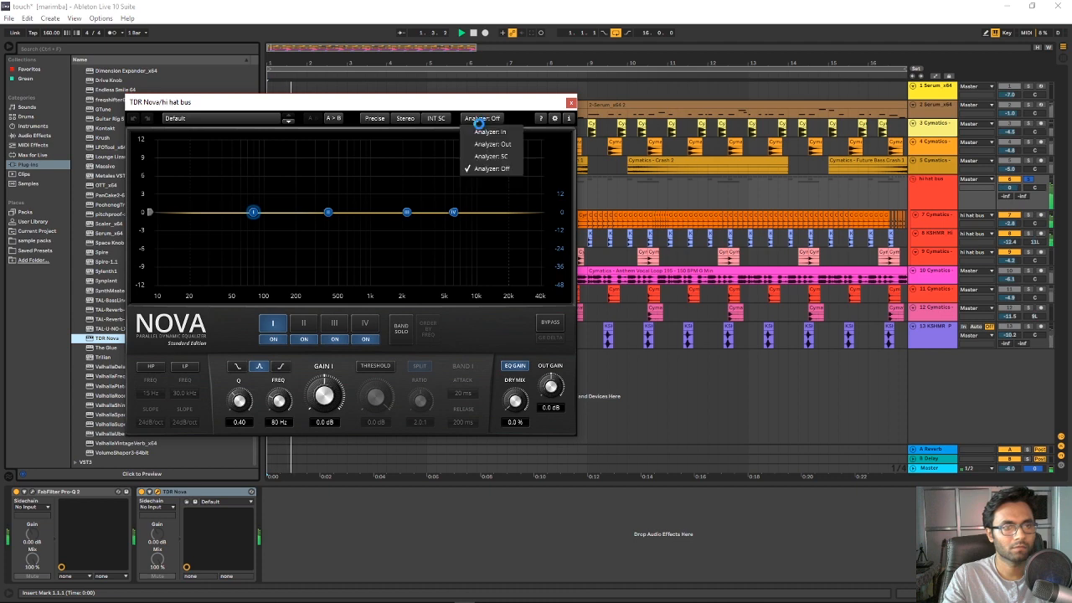
left_click(482, 133)
key("space")
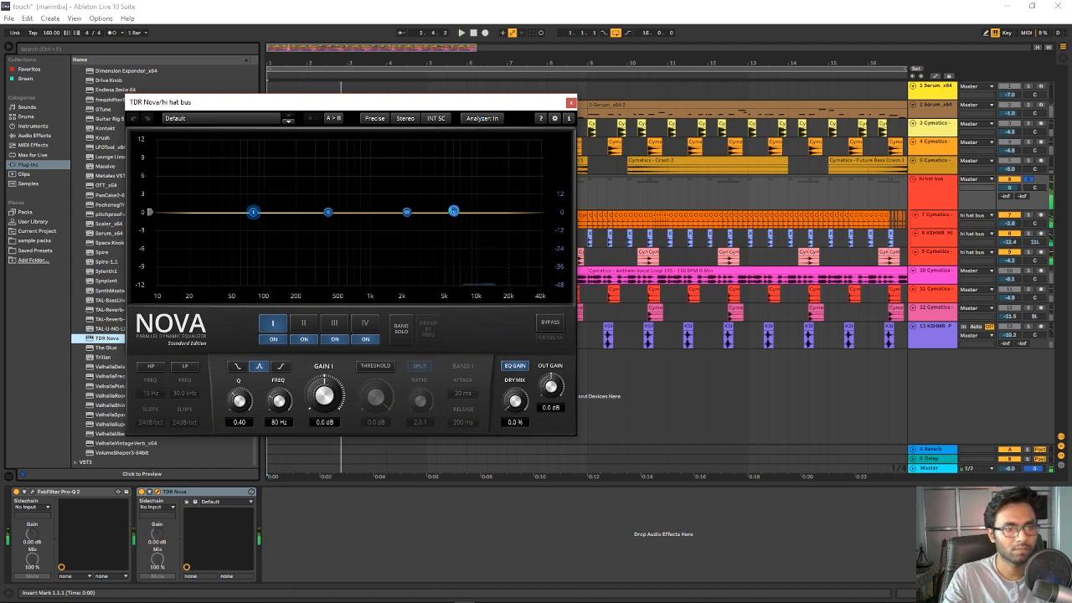
- Set TDR Nova's band IV to -2.2 dB at 5.7 kHz with a -10.3 dB threshold, play the bus and close the plug-in window
left_click_drag(452, 212, 449, 226)
left_click(375, 366)
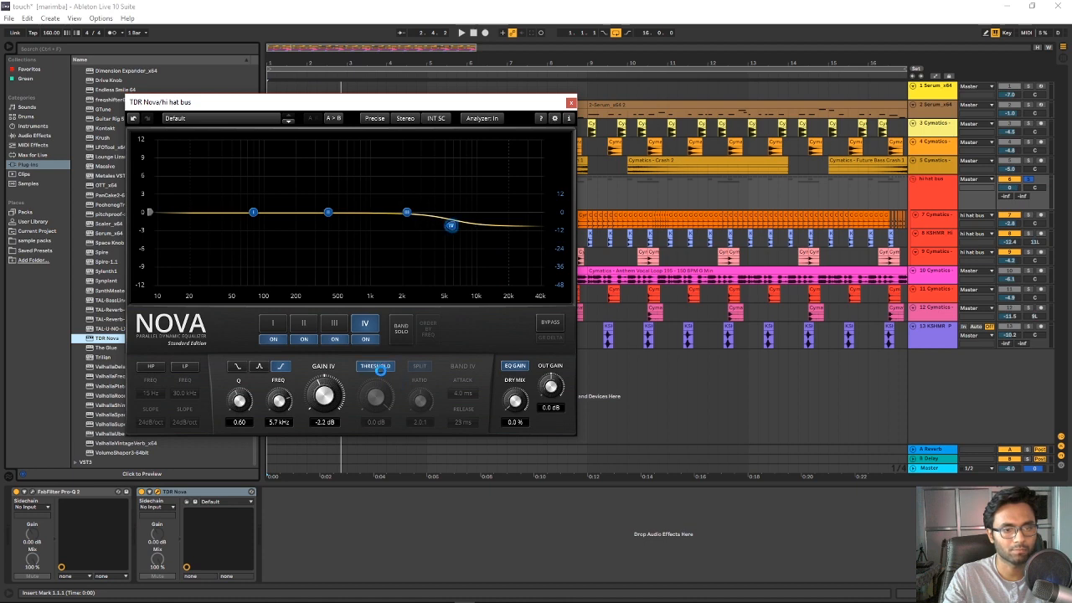
mouse_move(375, 398)
left_mouse_down()
mouse_move(378, 425)
mouse_move(383, 399)
left_mouse_up()
key("space")
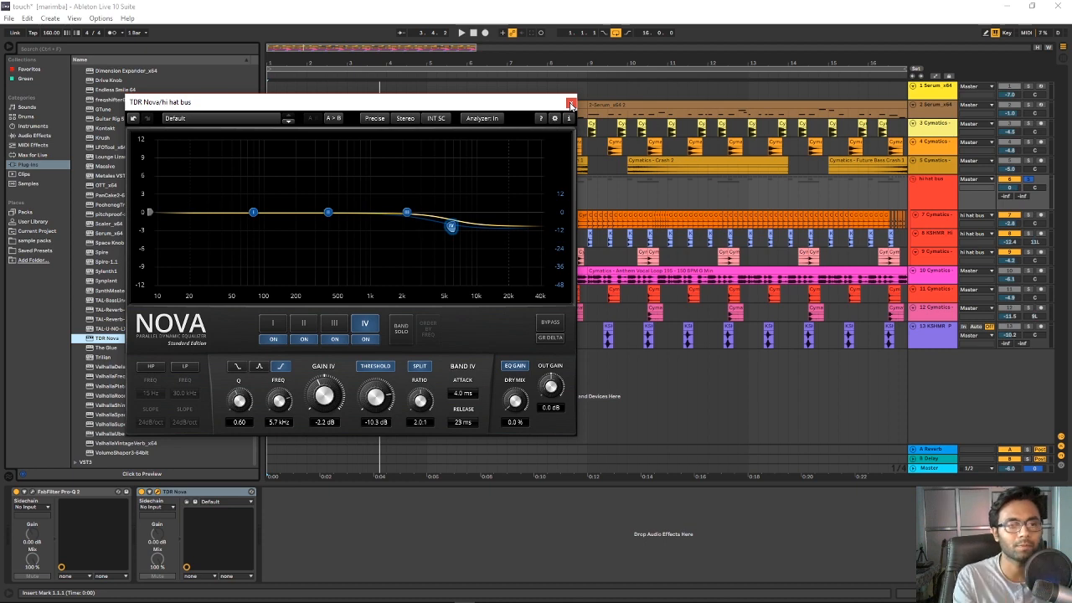
left_click(571, 104)
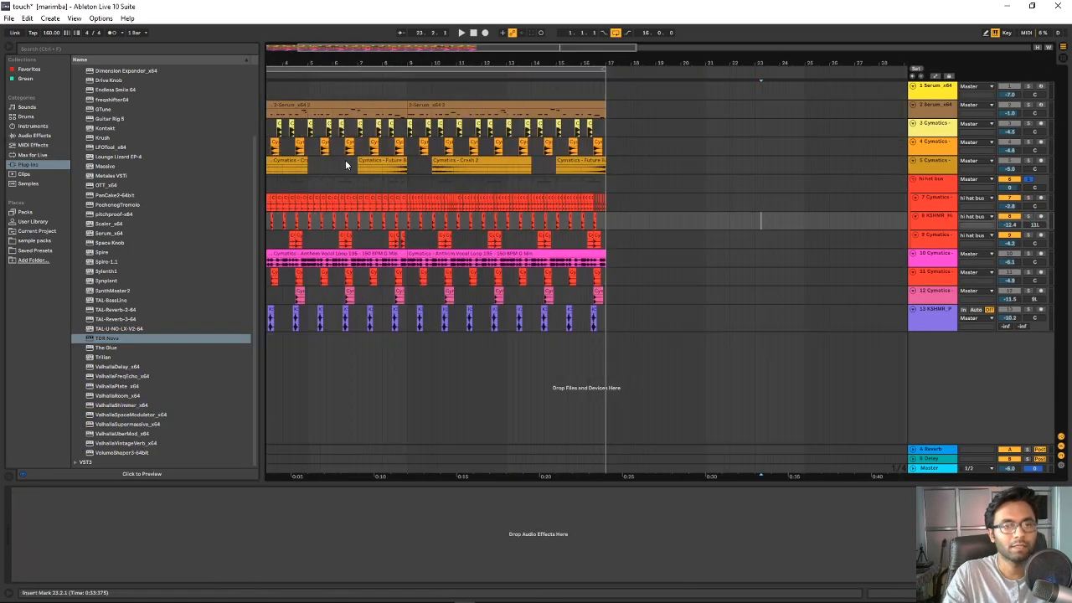
left_click(747, 220)
key("plus")
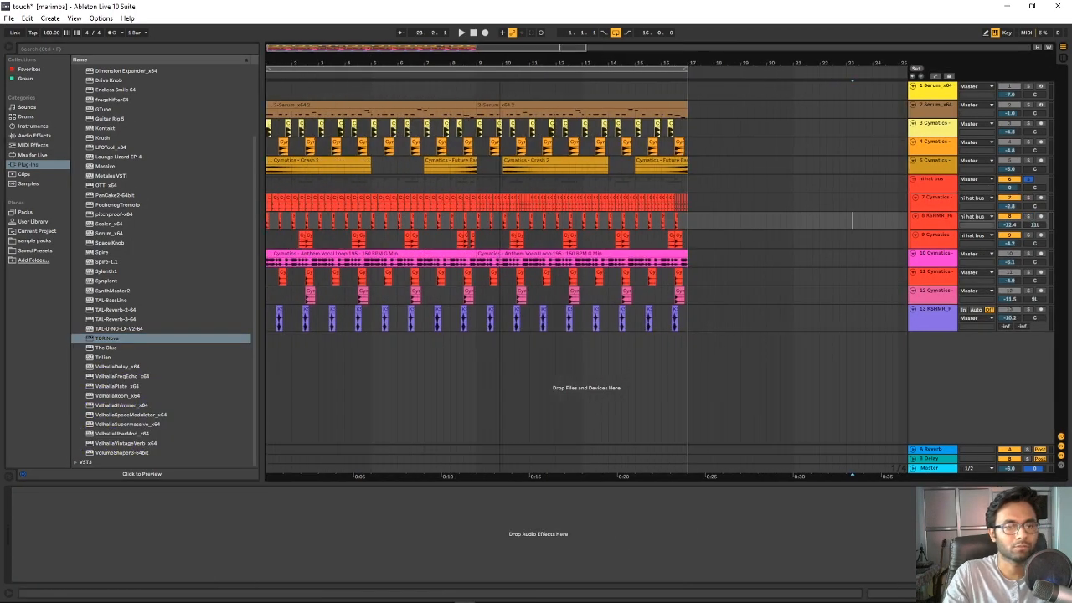
left_click(754, 239)
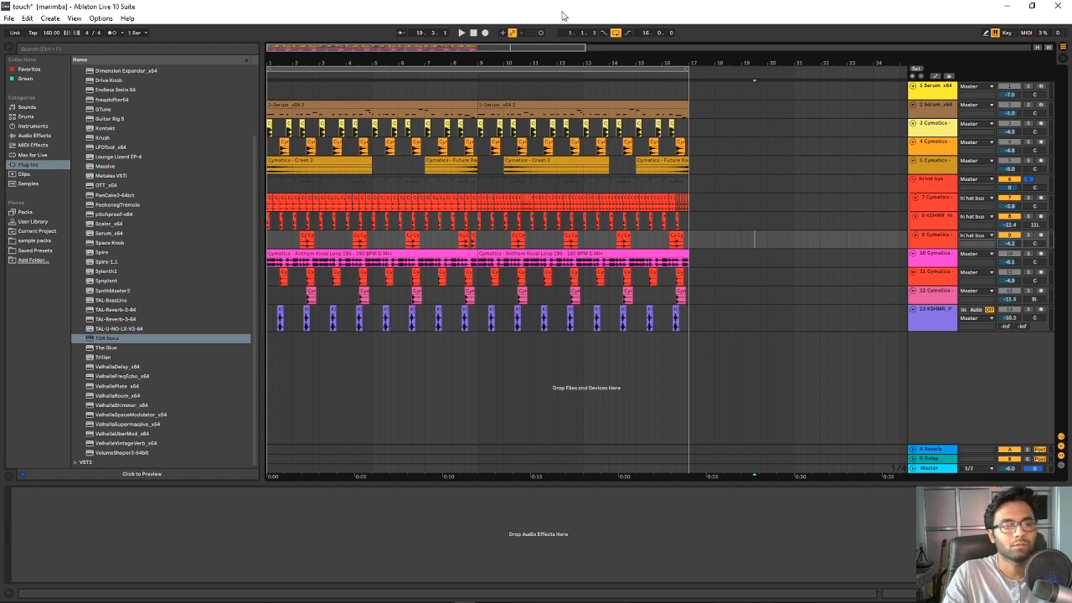
scroll(410, 224, "up", 3)
left_click_drag(392, 47, 346, 48)
scroll(389, 111, "down", 3)
scroll(292, 171, "up", 3)
- Play track 4 in solo from the start of the arrangement
key("space")
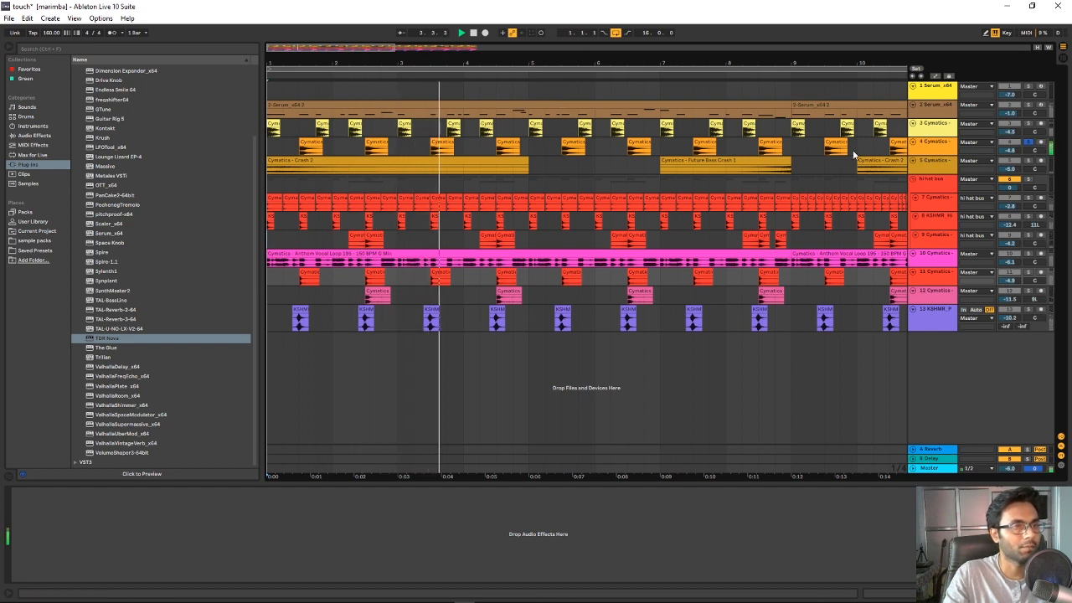
scroll(372, 123, "down", 3)
key("space")
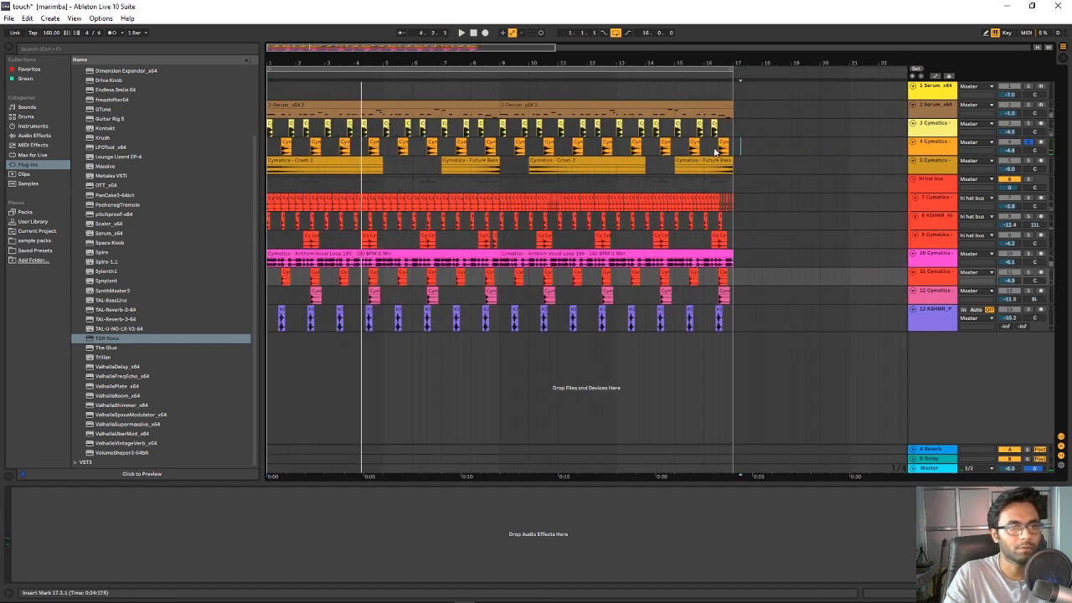
- Select the clips on track 4, open the first one's sample view and reduce that view's height
left_click_drag(740, 156, 280, 155)
double_click(285, 143)
key("space")
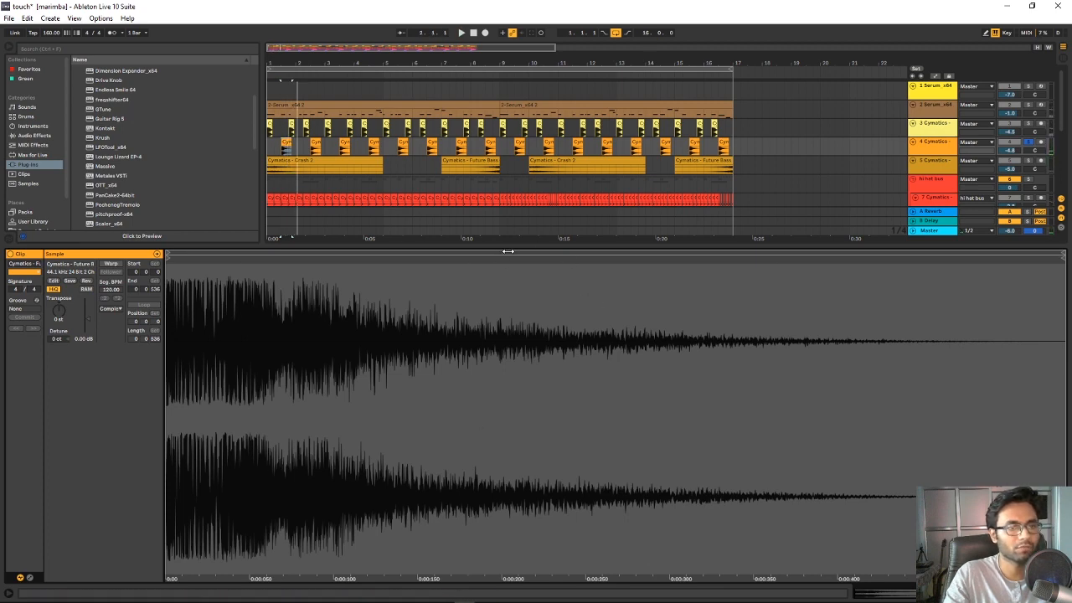
left_click_drag(514, 243, 514, 268)
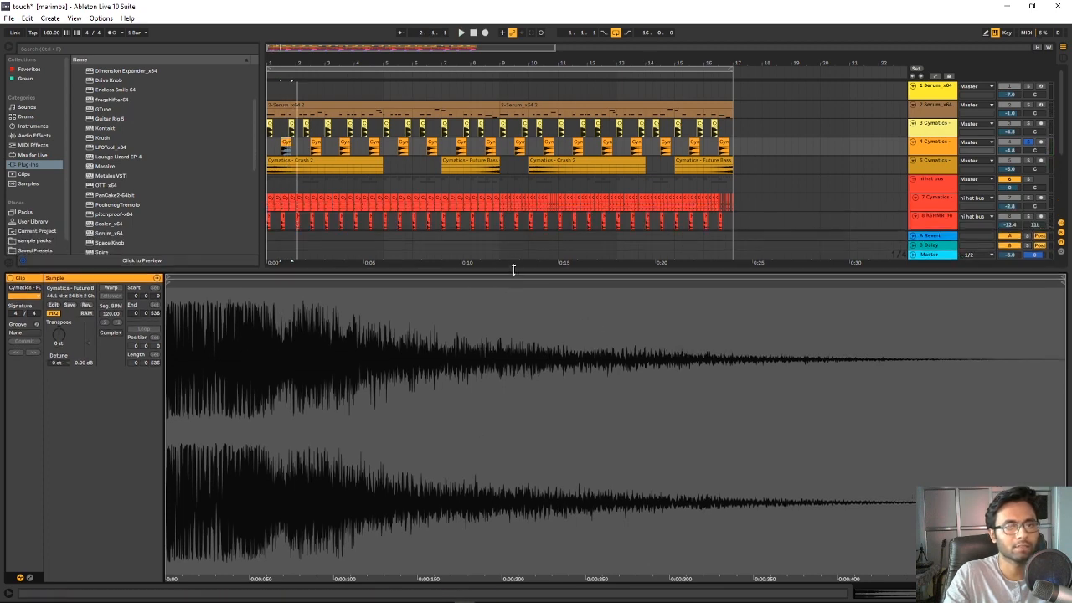
- Lower track 4's volume to -5.6 dB and its first clip's gain to about -1.2 dB
left_click(929, 149)
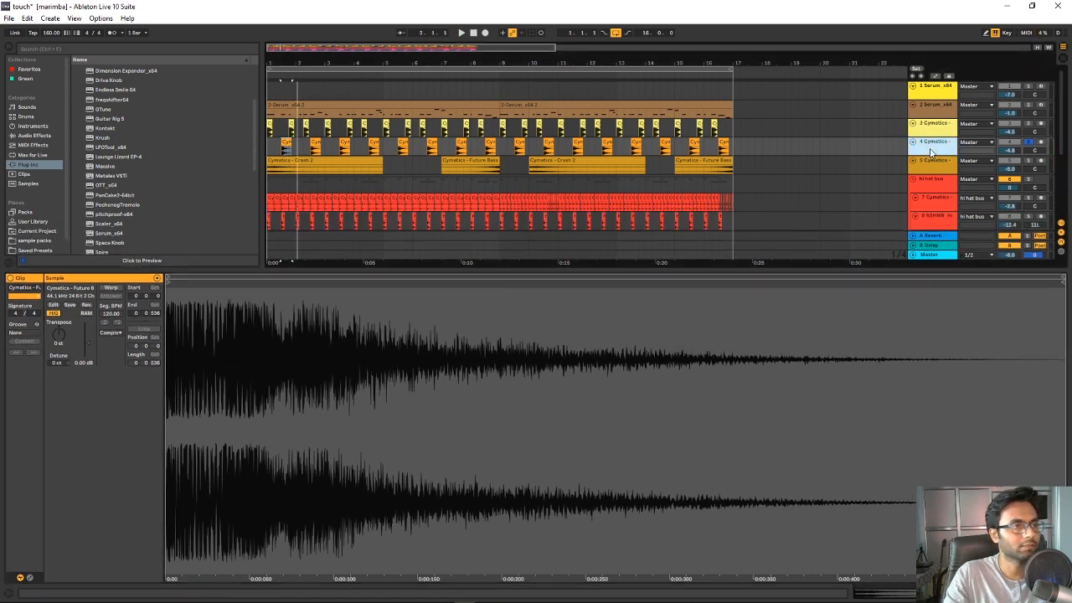
left_click(1010, 151)
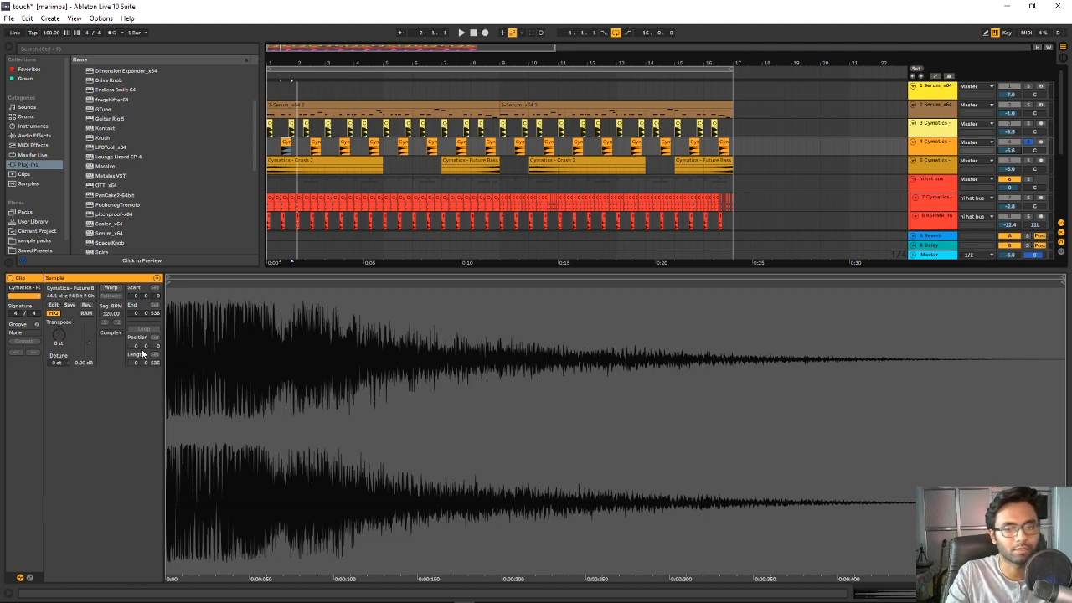
key("space")
left_click_drag(89, 343, 89, 345)
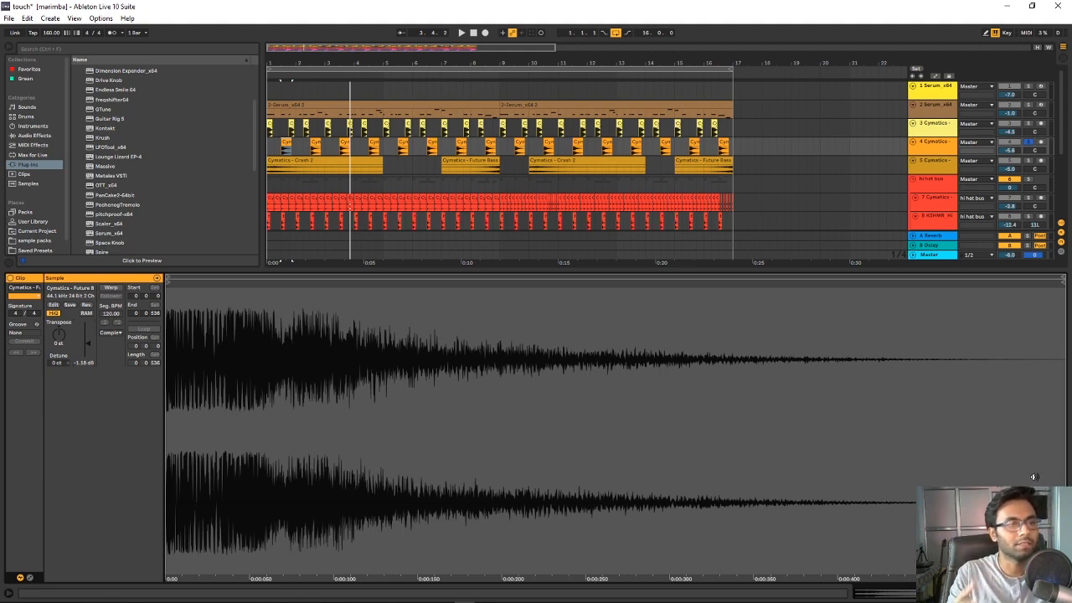
- Hide the clip detail view and save the project
key("ctrl+alt+l")
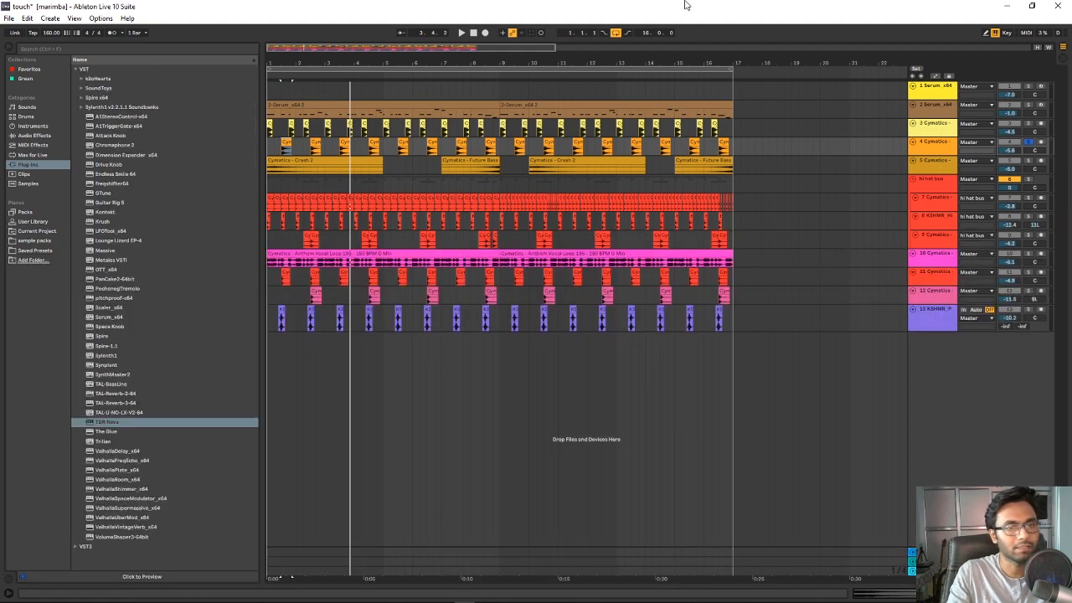
key("ctrl+s")
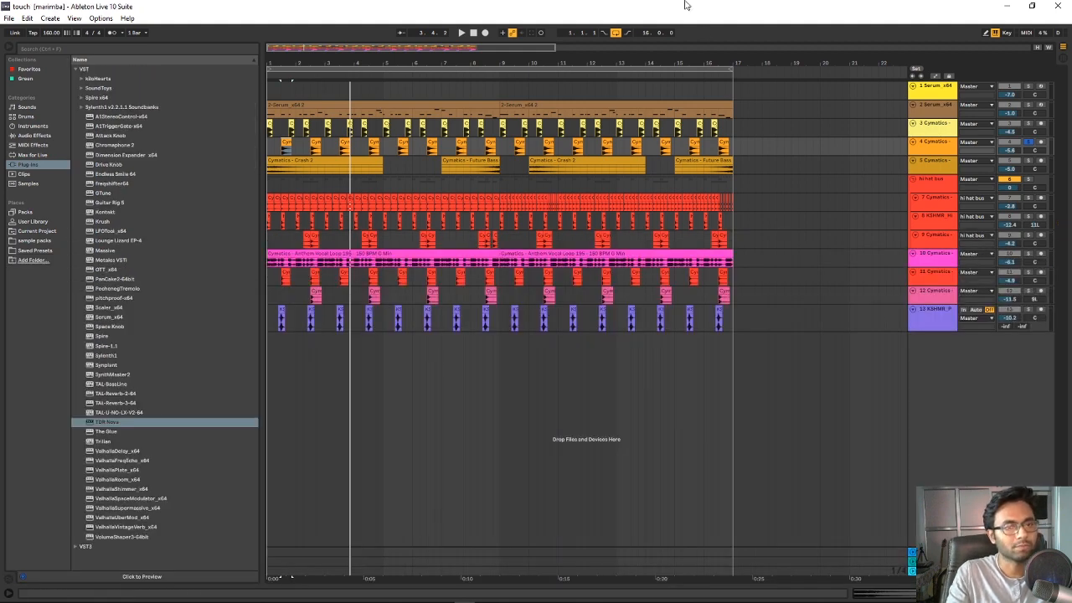
left_click(784, 140)
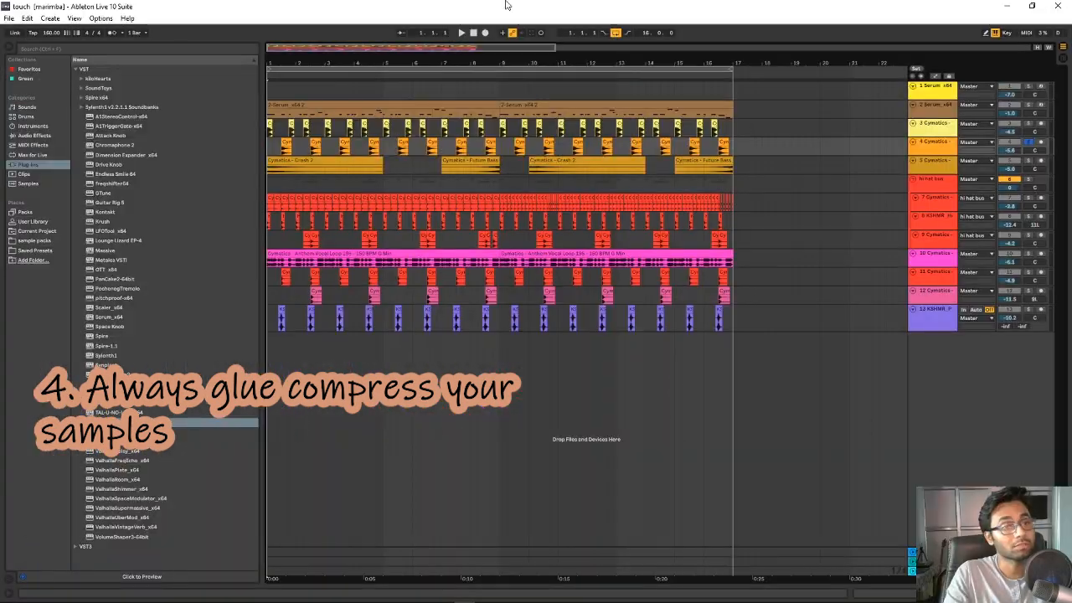
- Solo the hi hat bus instead of track 4 and play it
left_click(972, 188)
left_click(1029, 179)
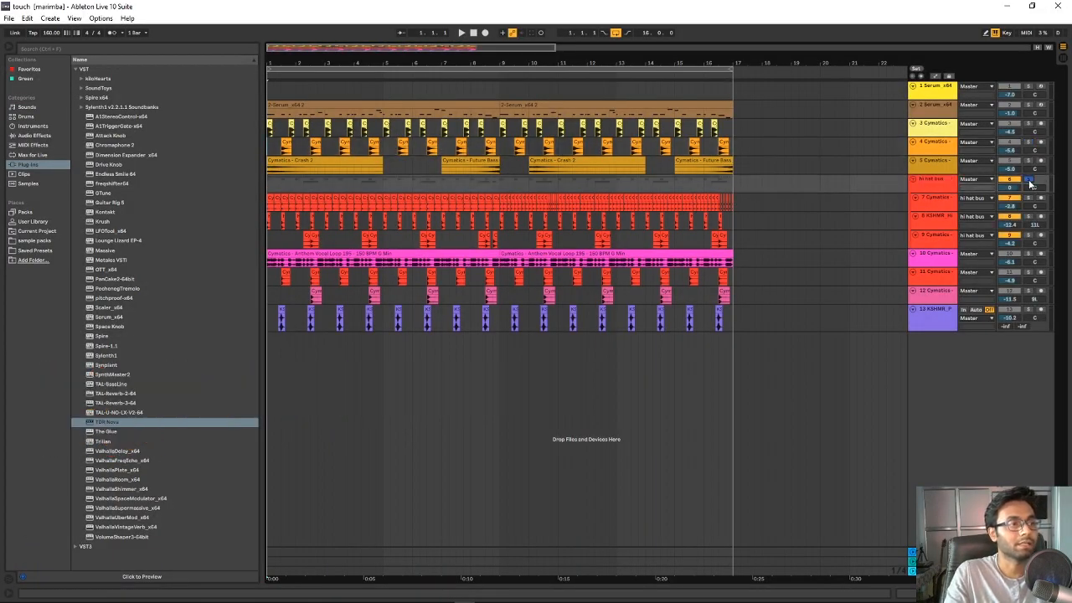
key("space")
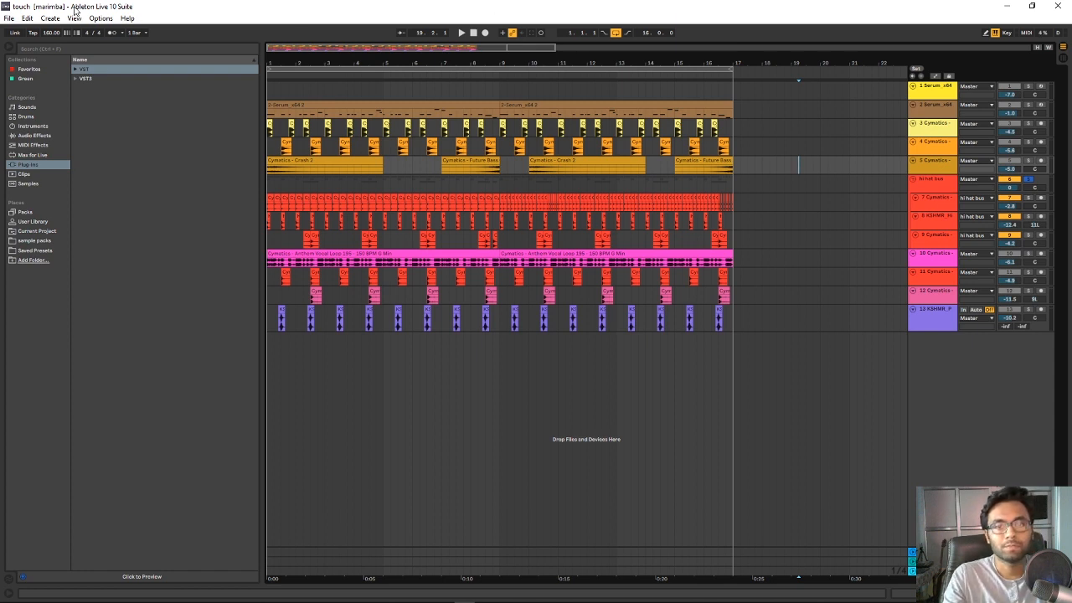
- Search the browser for "glue", load The Glue compressor onto the hi hat bus and stop playback
key("ctrl+f")
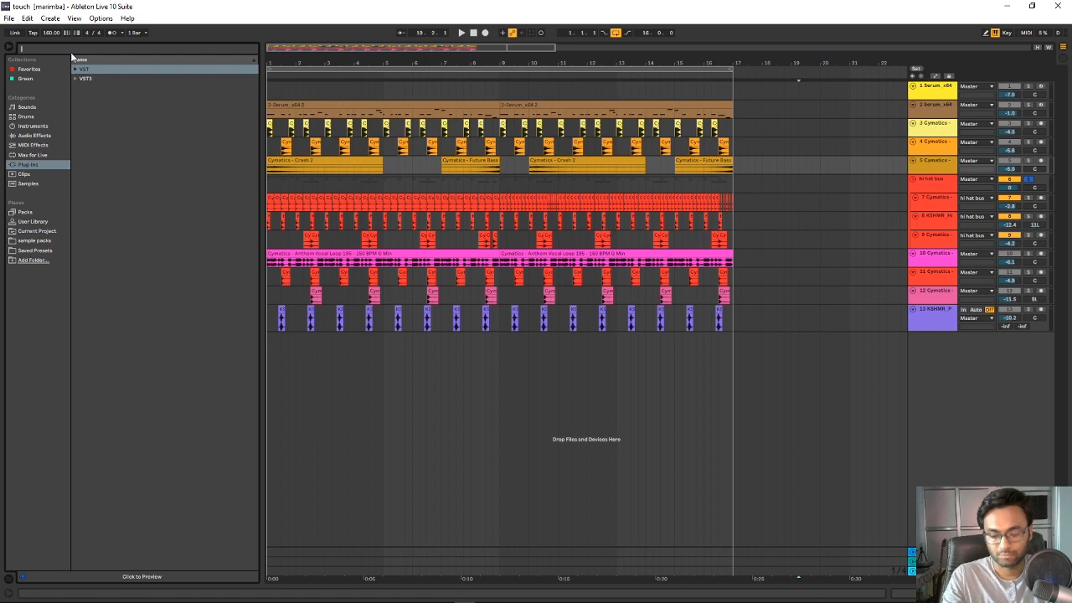
type("glue")
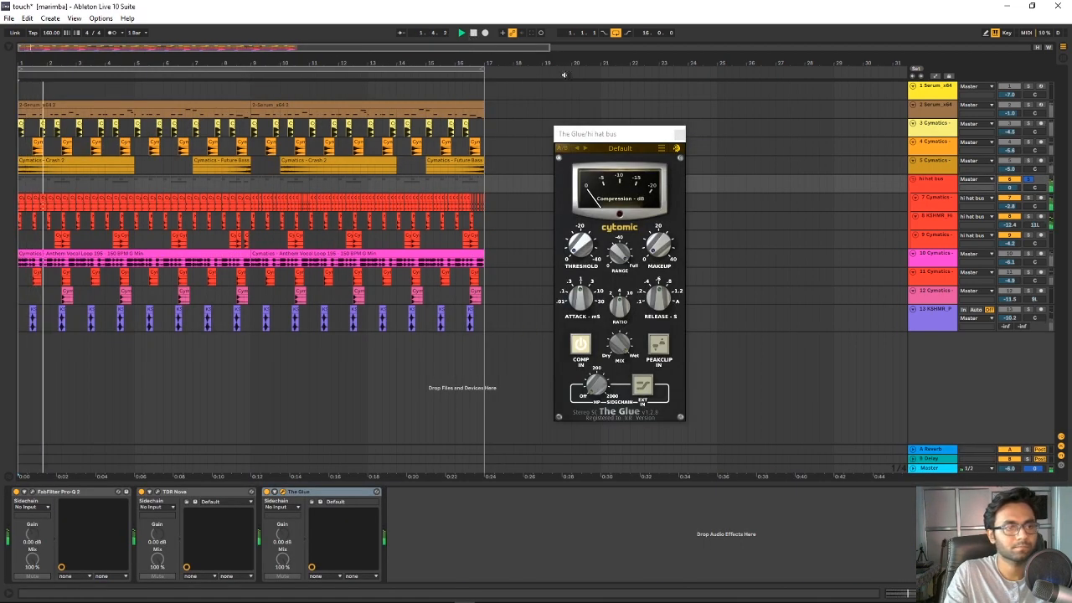
left_click(473, 32)
- Look through The Glue's presets in the Mastering category
left_click(661, 149)
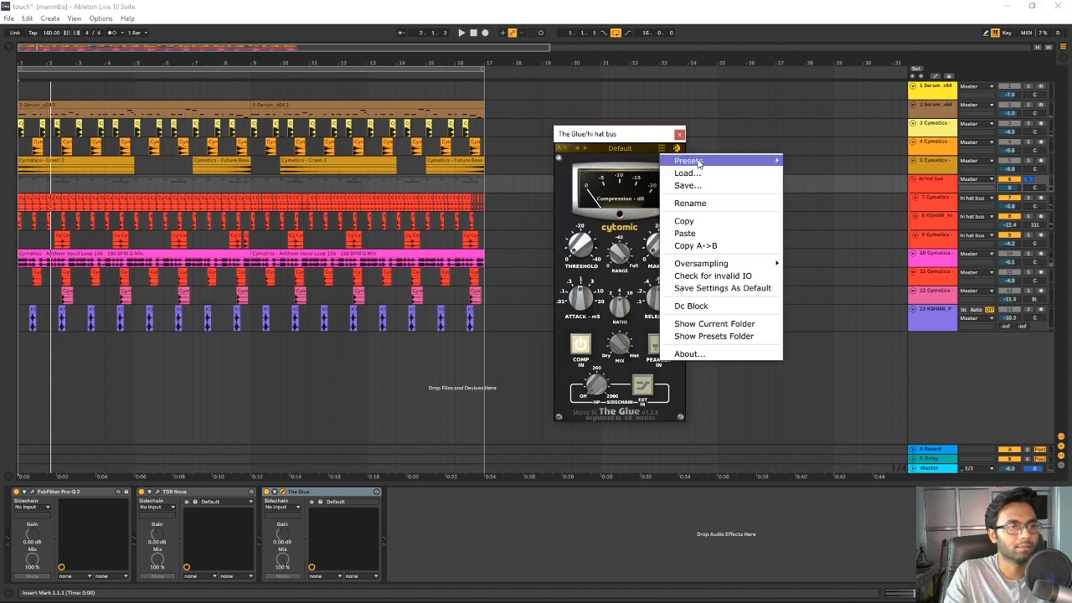
mouse_move(688, 160)
mouse_move(837, 298)
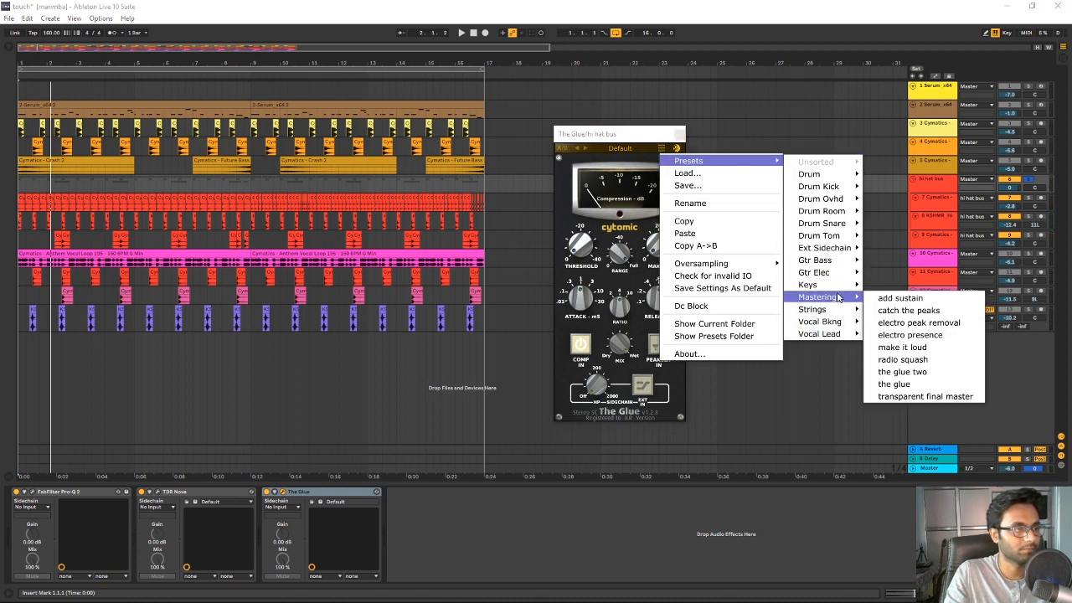
left_click(911, 384)
- Lower The Glue's threshold by ear during playback of the soloed hi hat bus
key("space")
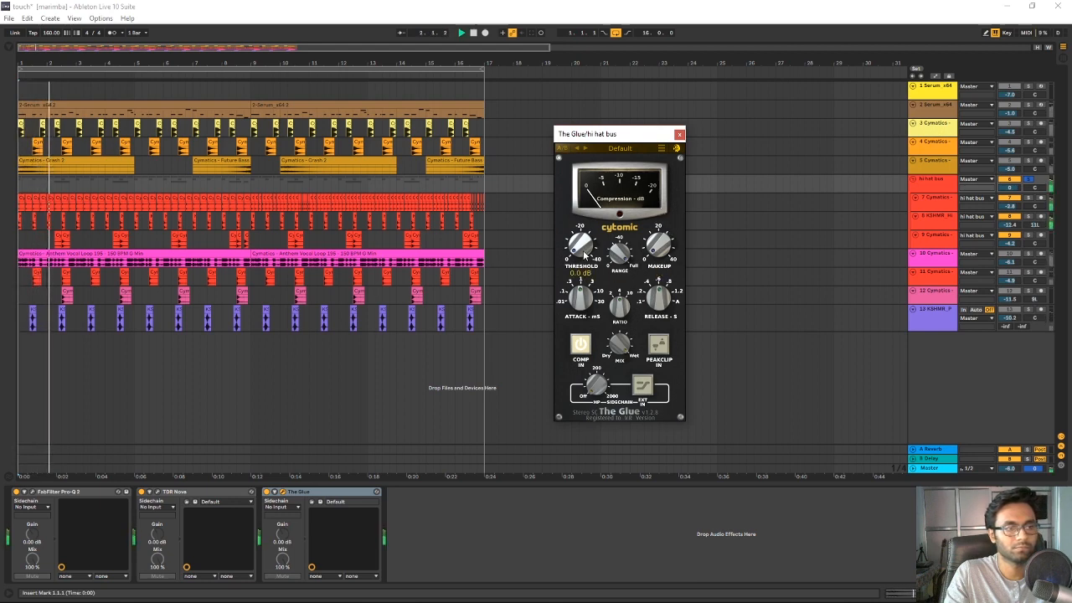
left_click_drag(585, 255, 577, 240)
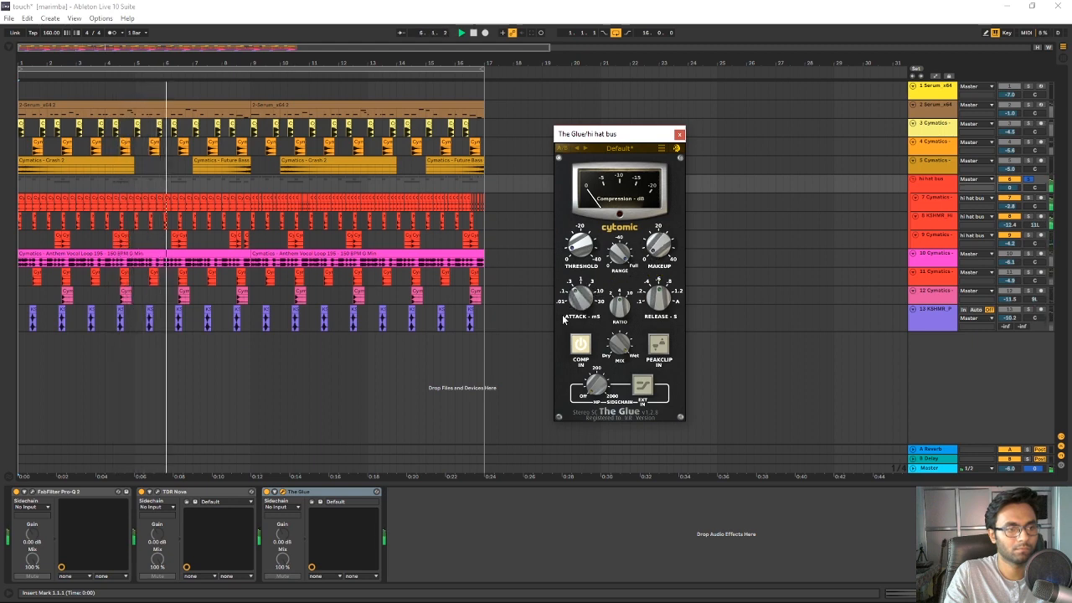
left_click_drag(583, 252, 582, 210)
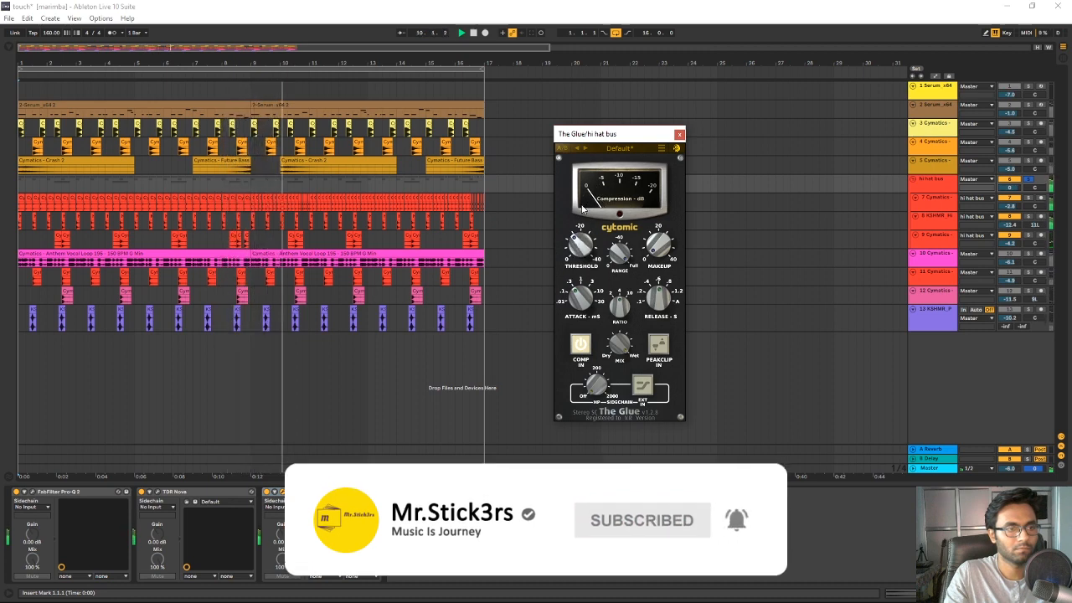
- Close The Glue's window, toggle the device on the hi hat bus to compare the sound, and save the project
left_click(679, 135)
left_click(267, 494)
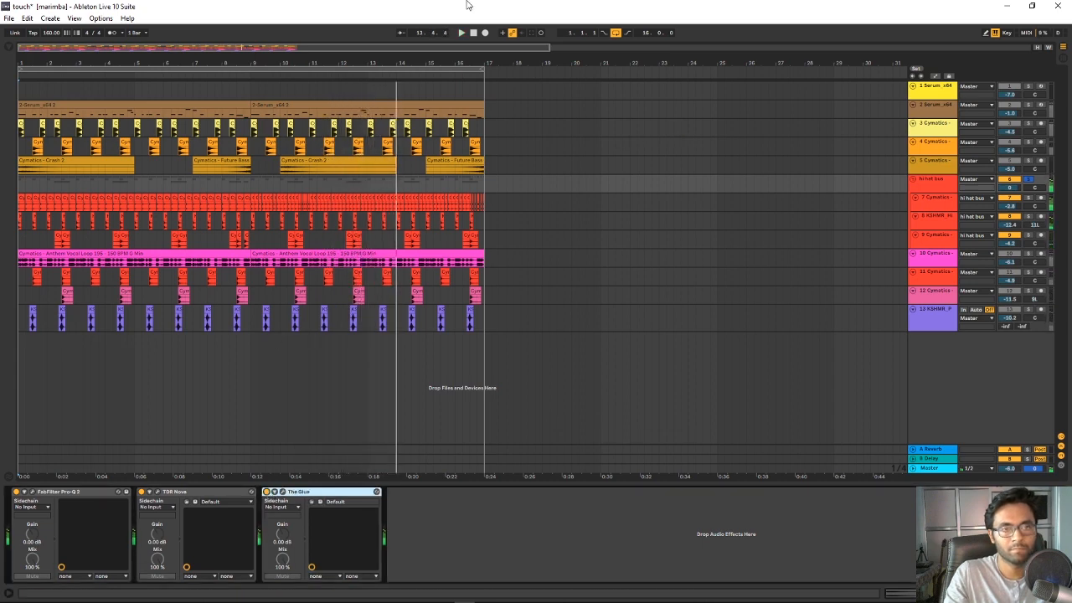
key("ctrl+s")
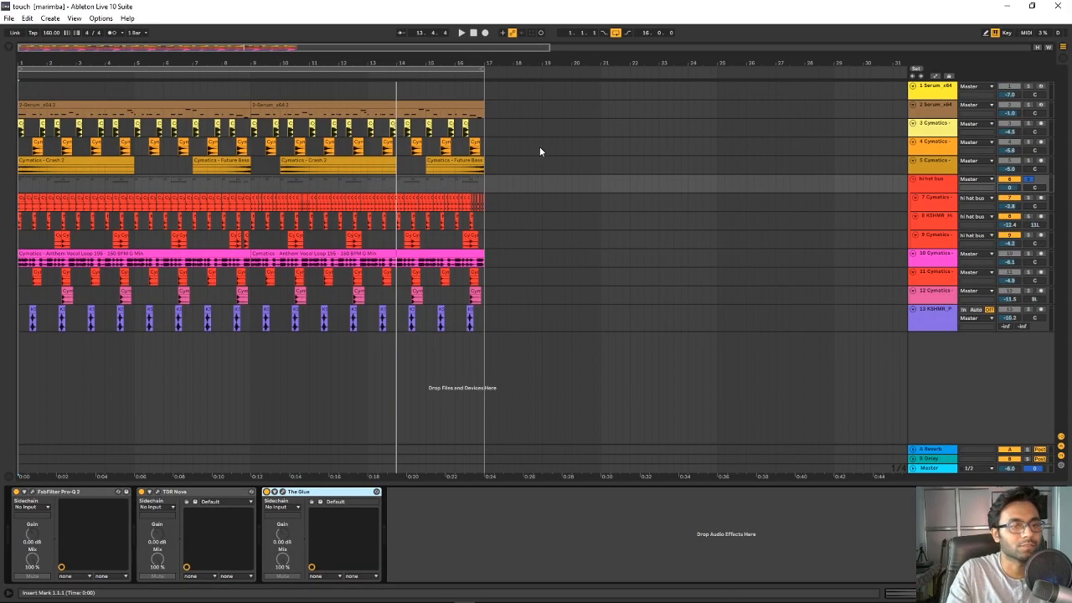
- Solo tracks 11, 12 and 13 together in place of the hi hat bus
left_click(935, 285)
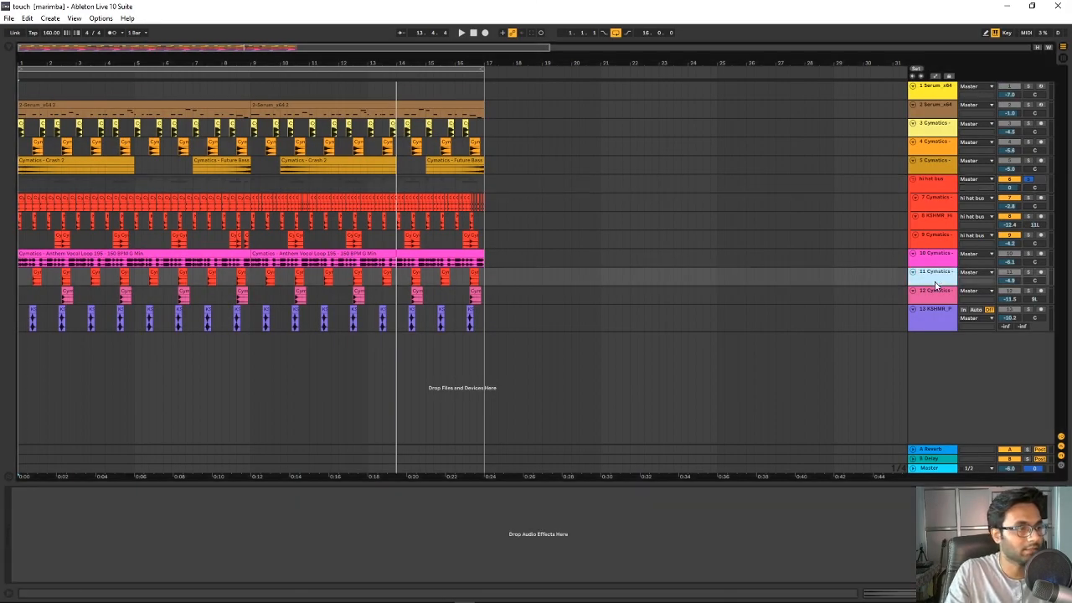
left_click(1028, 272)
left_click(1028, 291, "ctrl")
left_click(1028, 309, "ctrl")
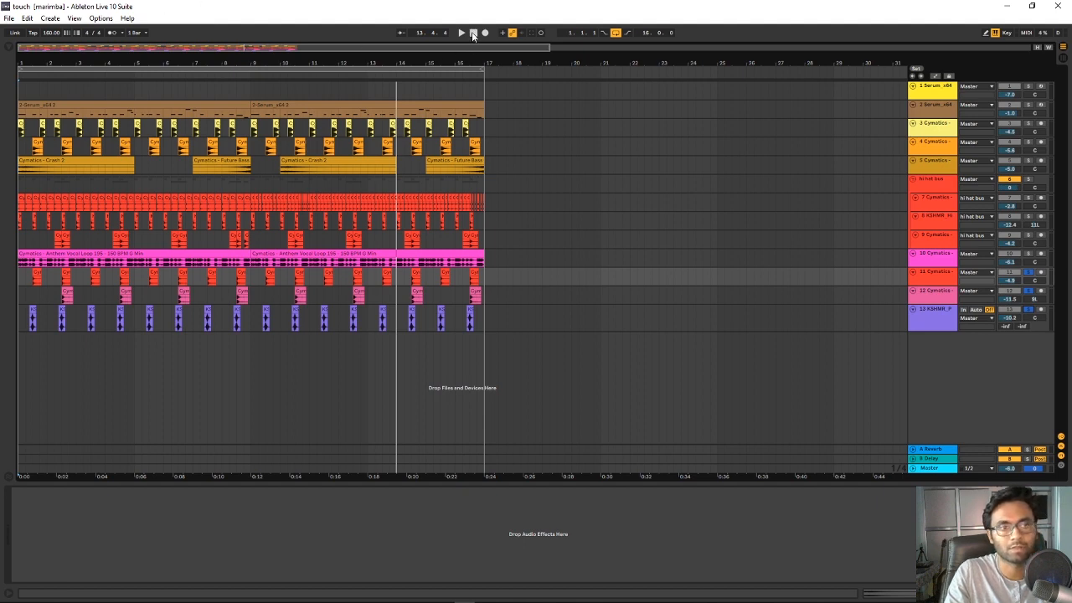
- Play the soloed tracks 11, 12 and 13 from the start of the arrangement to hear the layers together
left_click(473, 33)
key("space")
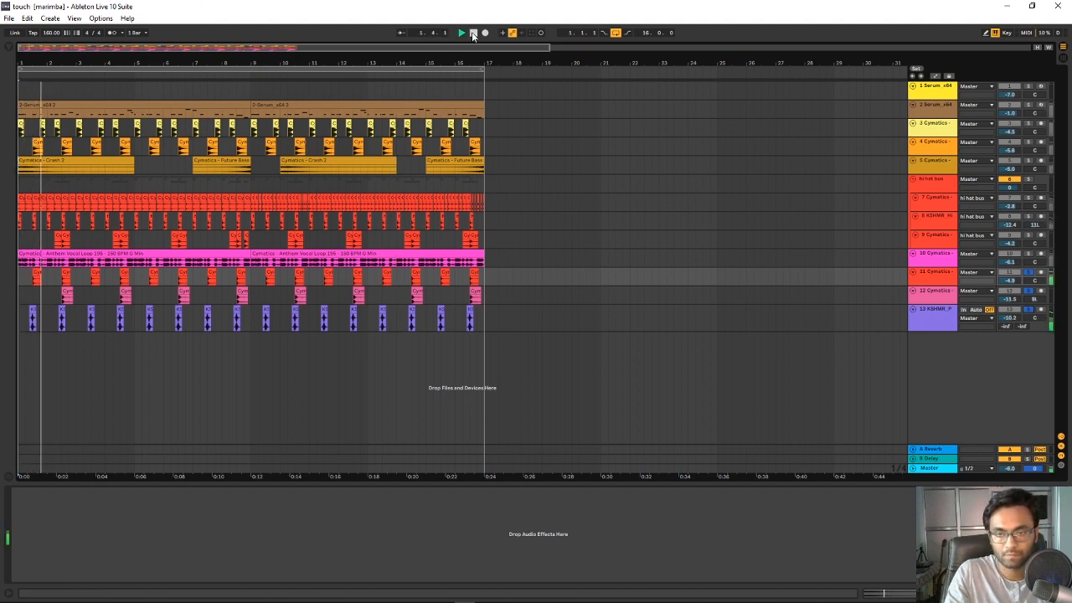
scroll(162, 150, "up", 3)
left_click_drag(165, 51, 131, 49)
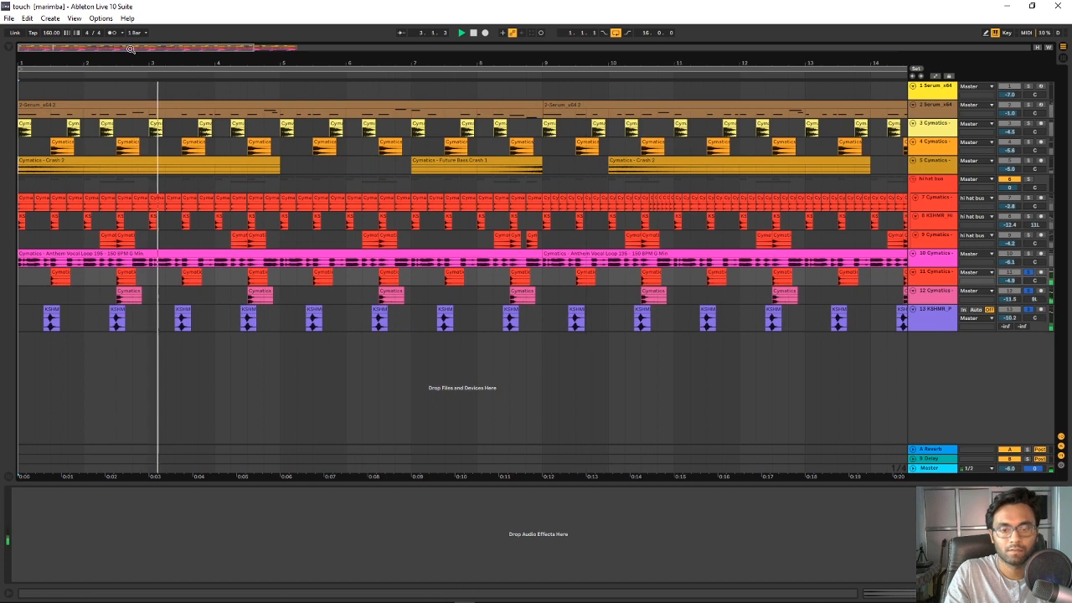
key("space")
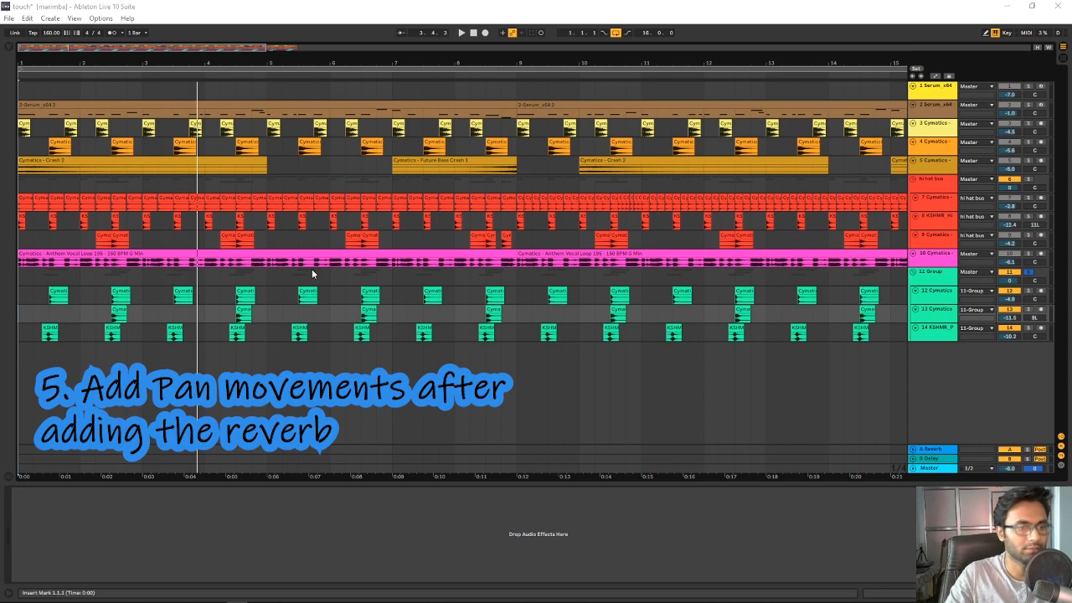
- Add the kiloHearts Slice EQ plug-in to the track 11 group and open its window
left_click(11, 51)
left_click(76, 69)
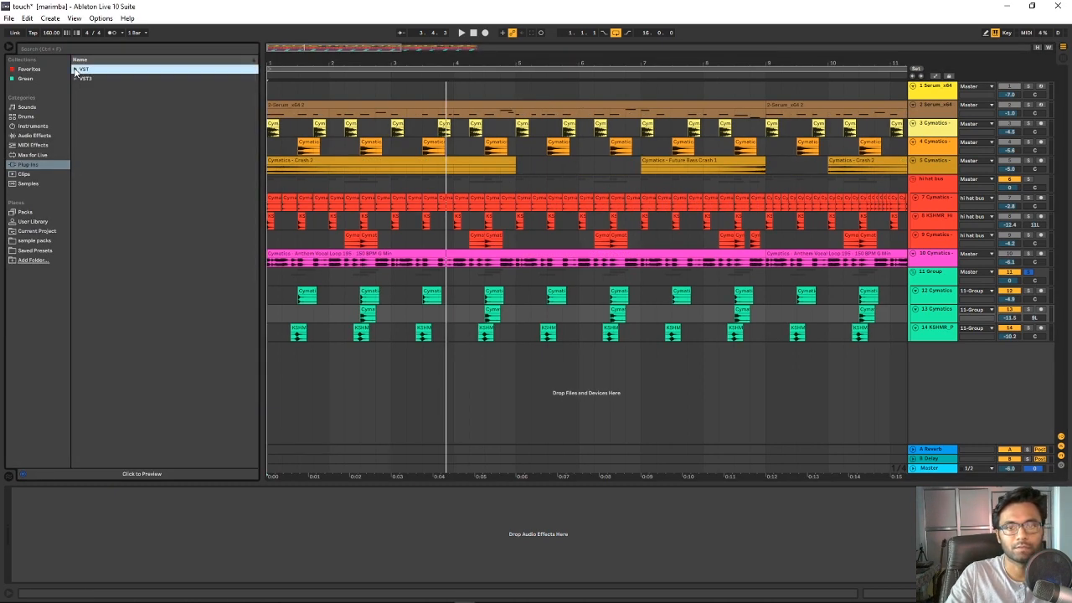
left_click(75, 72)
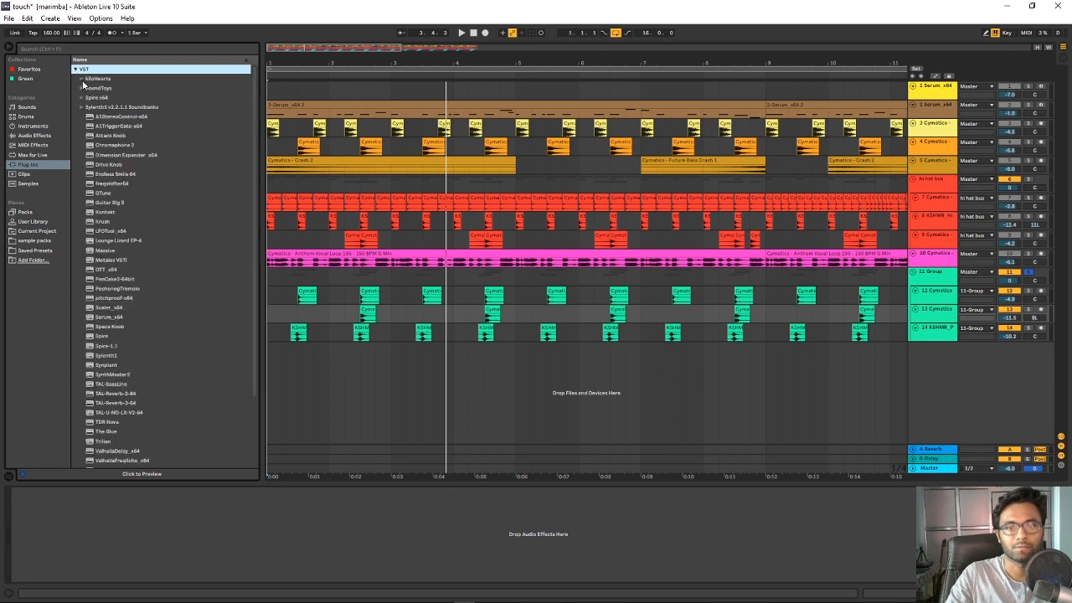
left_click(81, 78)
left_click_drag(124, 413, 561, 276)
left_click_drag(647, 151, 310, 141)
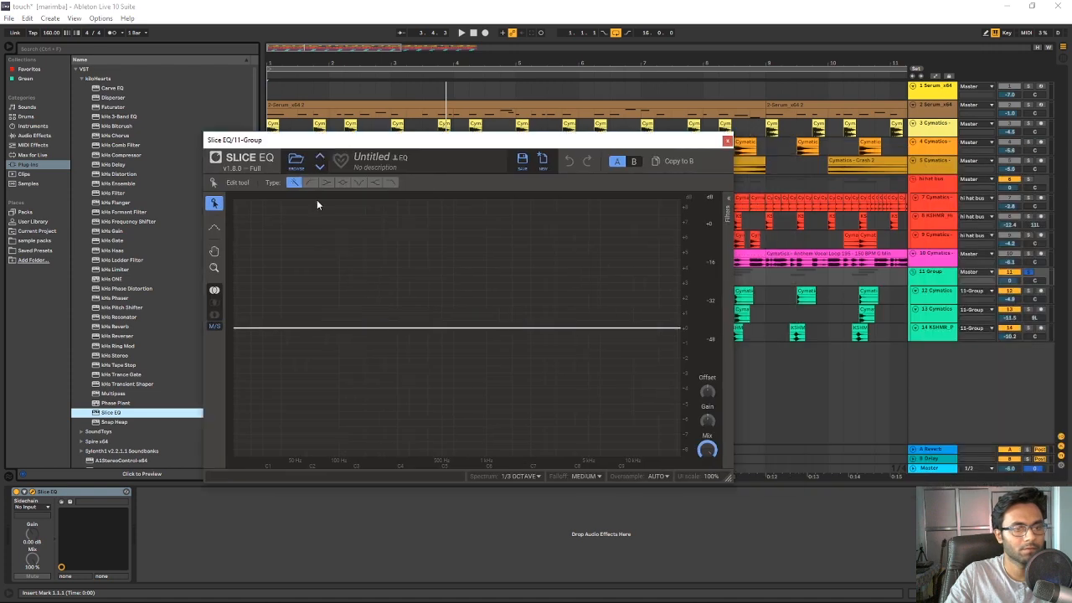
- Cut the group's low frequencies with a peak filter in Slice EQ during playback, and save the project
key("space")
key("space")
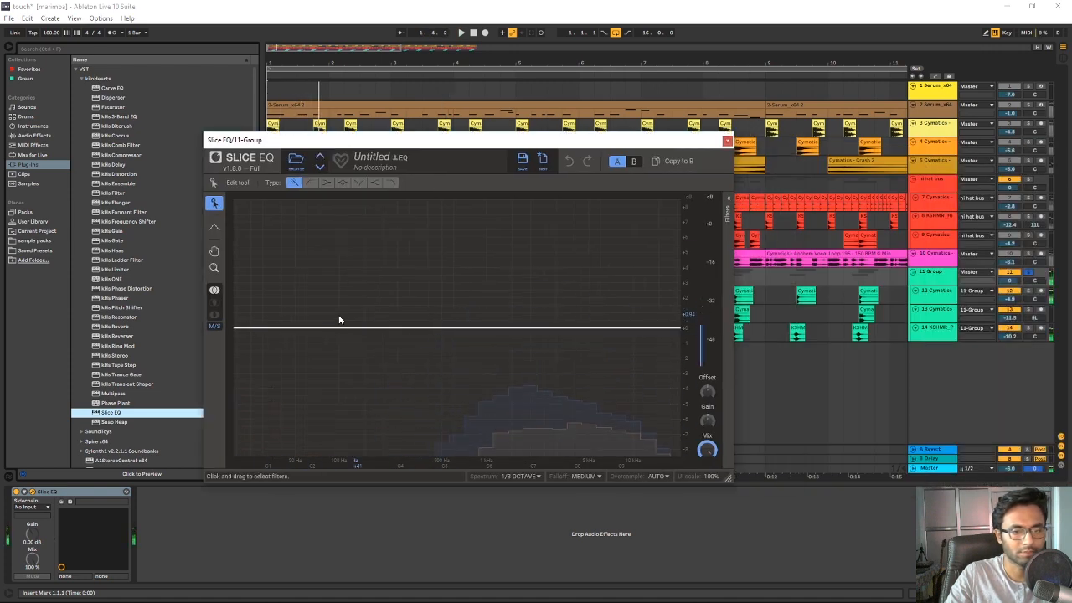
left_click_drag(340, 333, 338, 342)
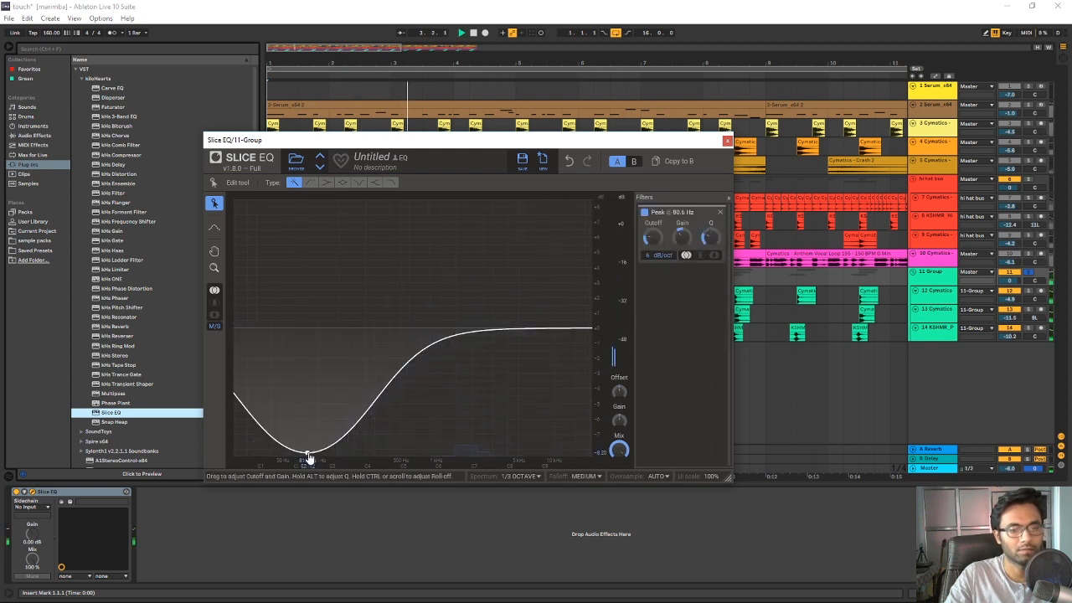
left_click_drag(306, 452, 288, 460)
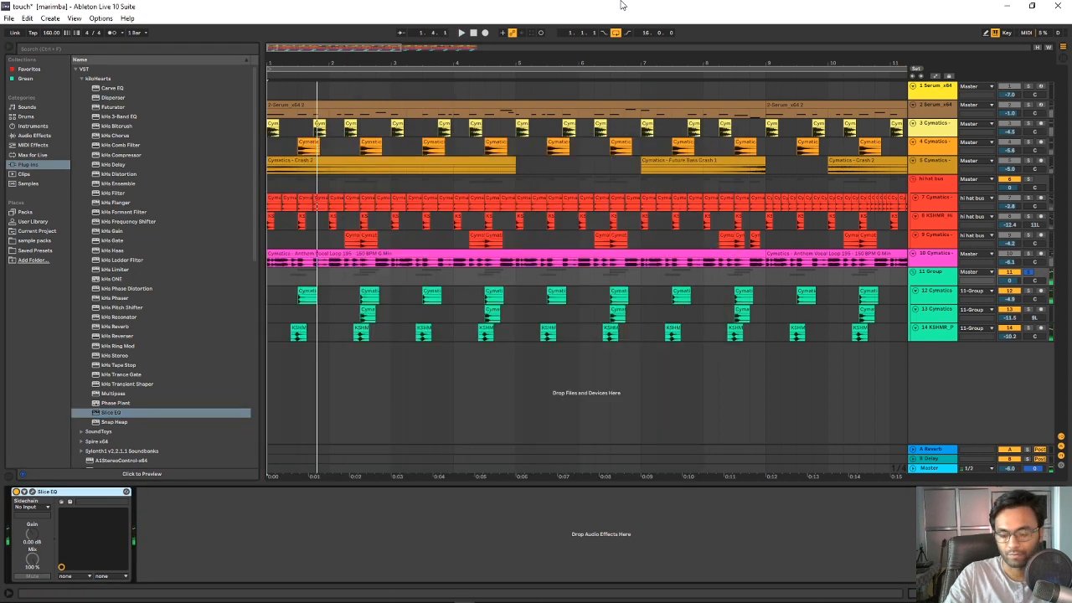
key("ctrl+s")
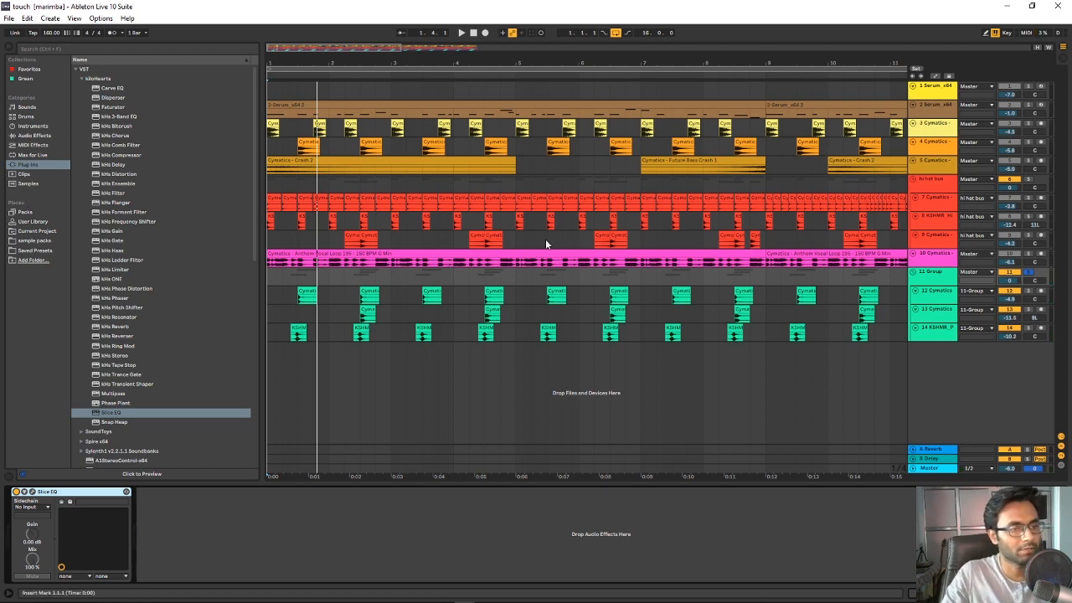
- Add The Glue to the group with the "Drum - full parallel" preset and toggle the device to compare the sound
left_click(76, 69)
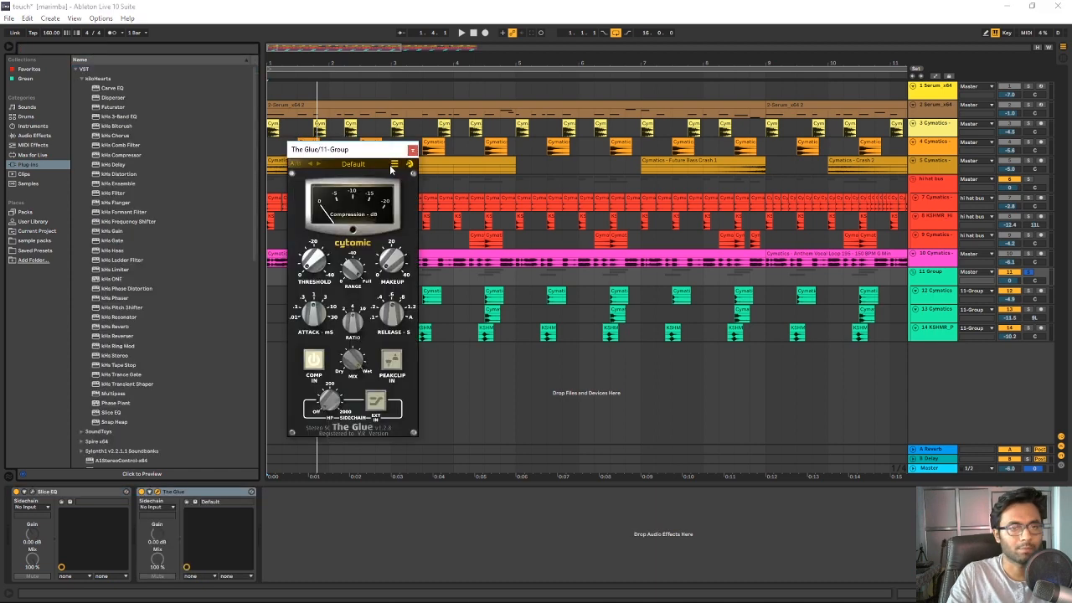
left_click(395, 164)
mouse_move(485, 177)
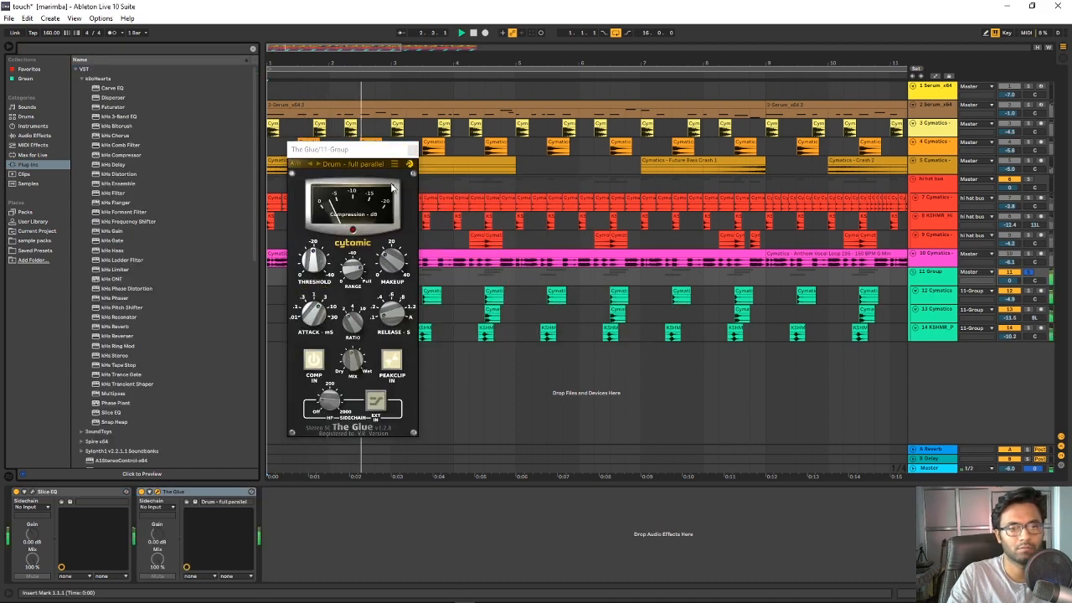
left_click(410, 149)
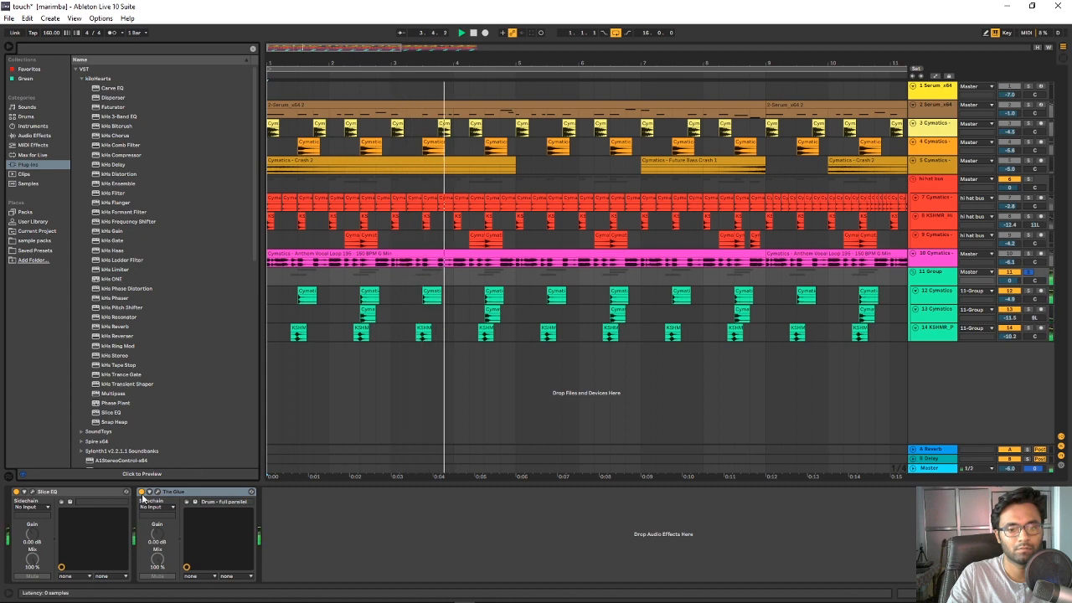
left_click(142, 498)
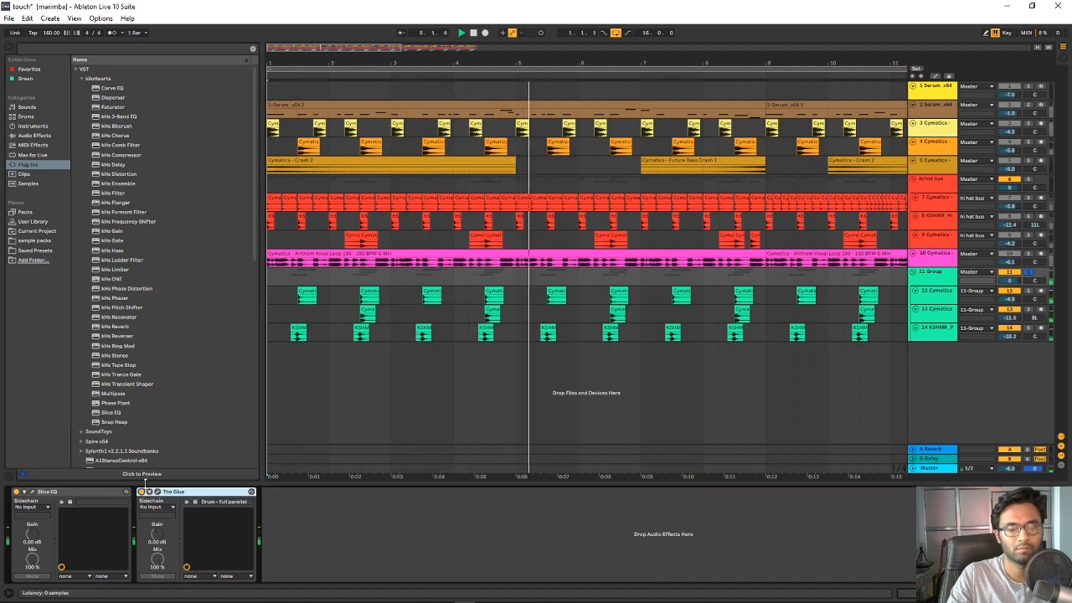
- Hide the device view, collapse the kiloHearts and VST plug-in folders, and hide the browser
key("ctrl+alt+l")
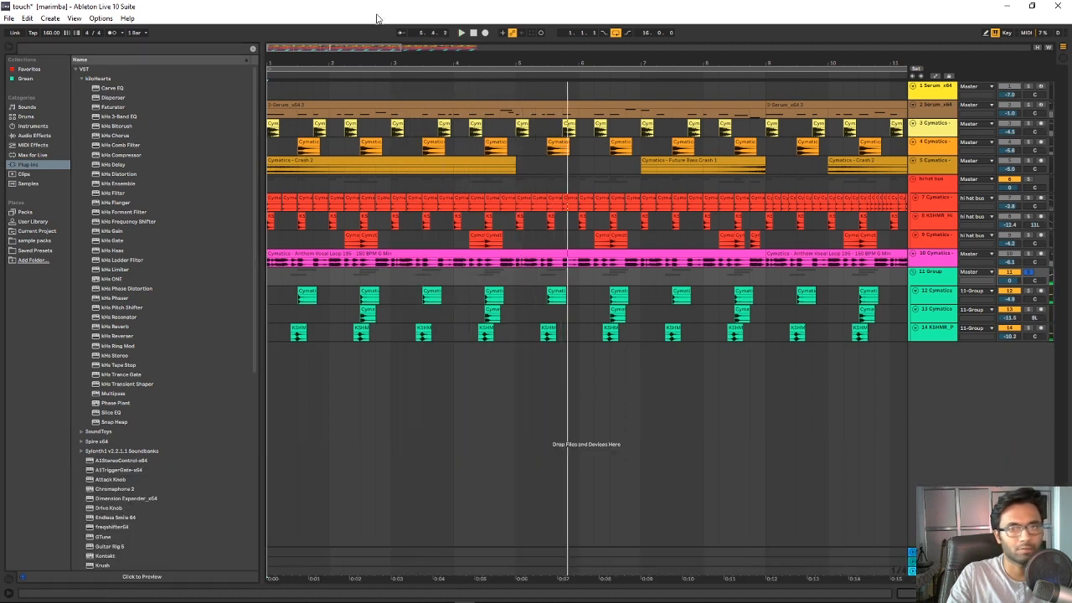
left_click(7, 47)
left_click(6, 48)
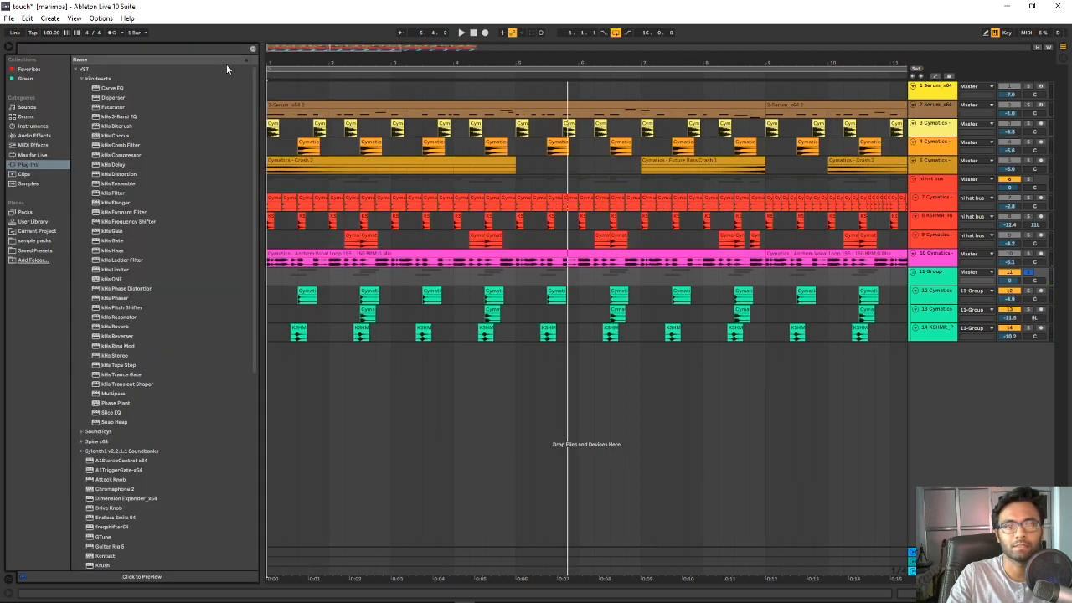
left_click(81, 77)
left_click(76, 70)
left_click(9, 48)
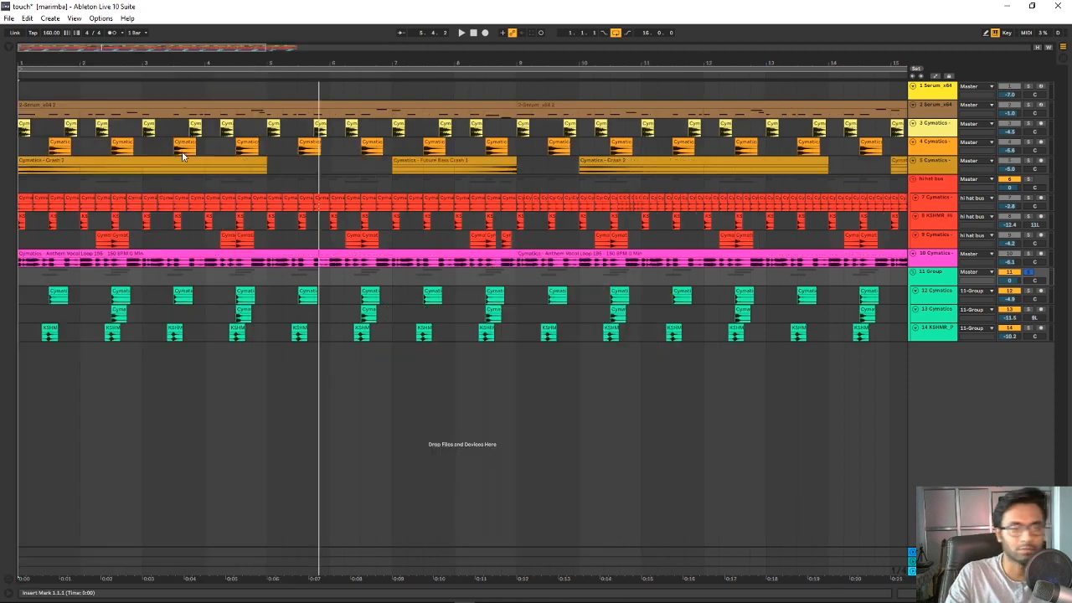
- Show the track 11 group's device chain again and save the project
double_click(934, 273)
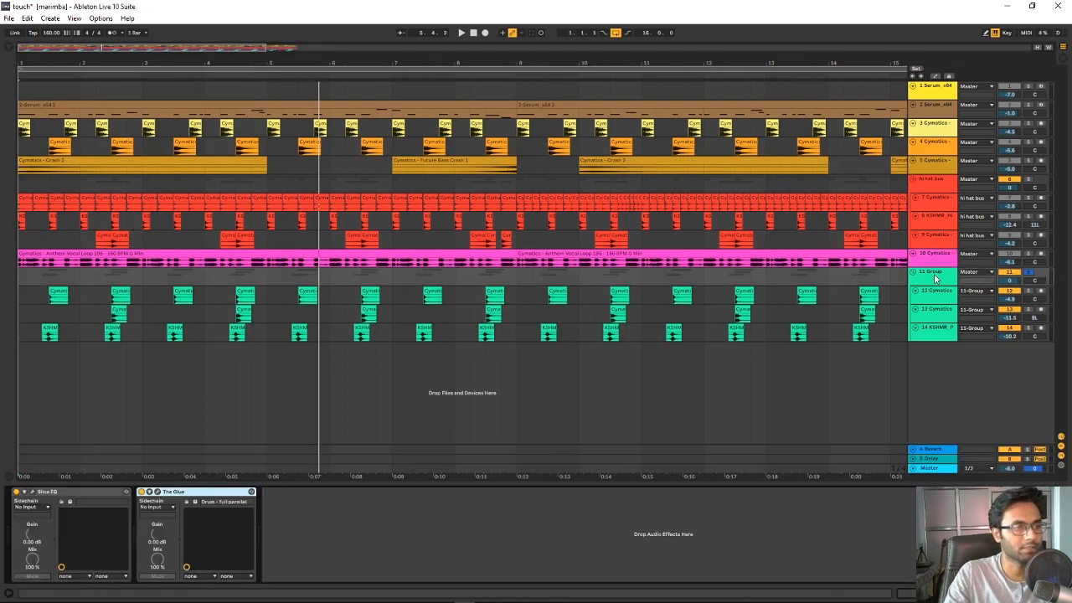
left_click(406, 536)
key("ctrl+s")
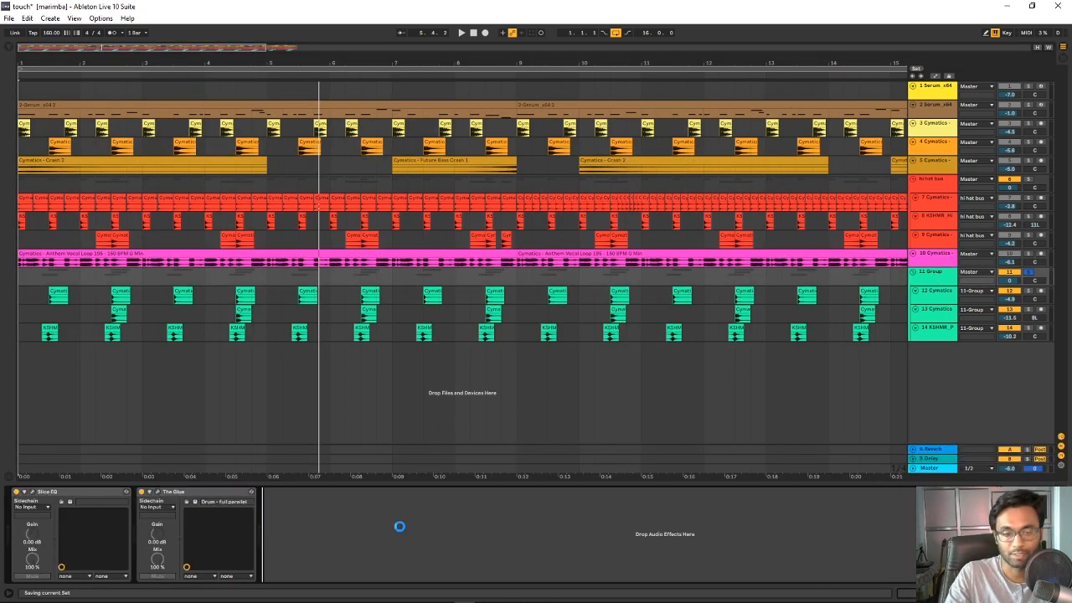
- Add the Soundspot Oracle reverb after The Glue on the group and lower its mix to about 10% during playback
left_click(9, 48)
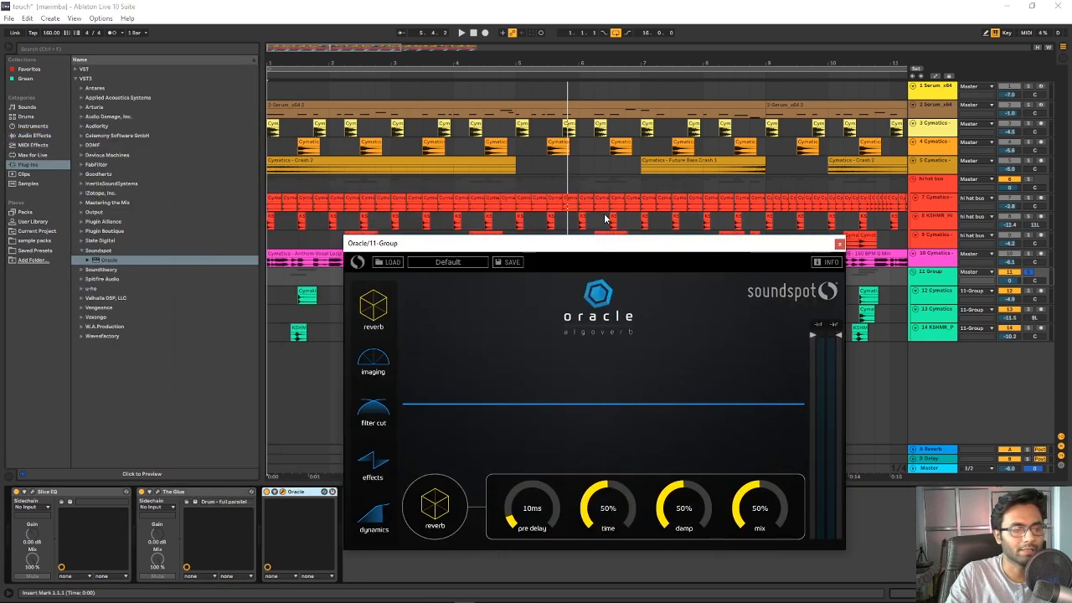
left_click(9, 47)
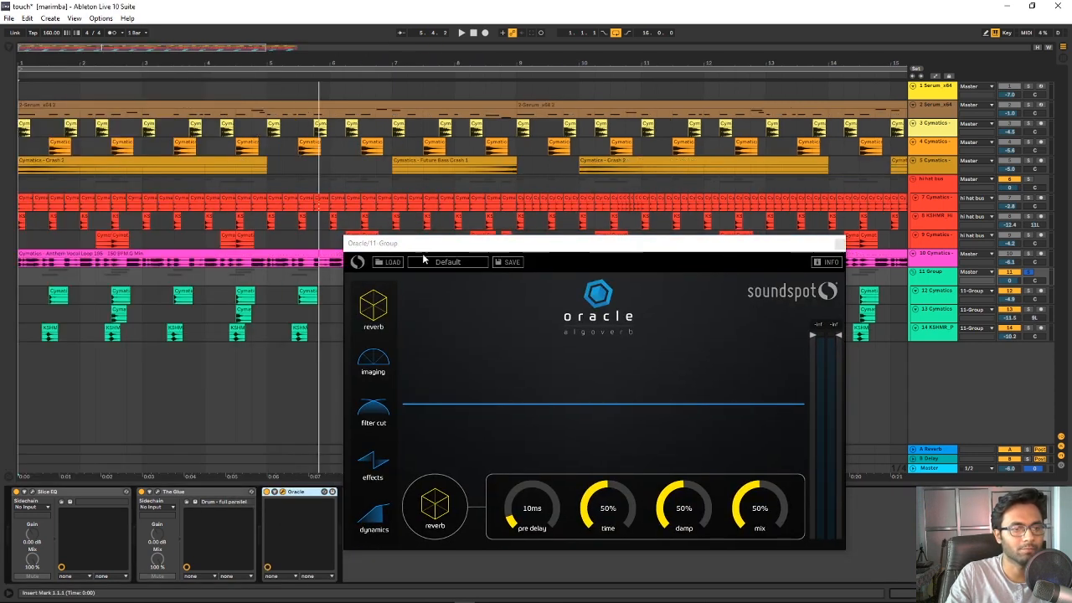
left_click_drag(436, 251, 489, 266)
key("space")
left_click_drag(801, 512, 798, 561)
left_click_drag(805, 522, 802, 538)
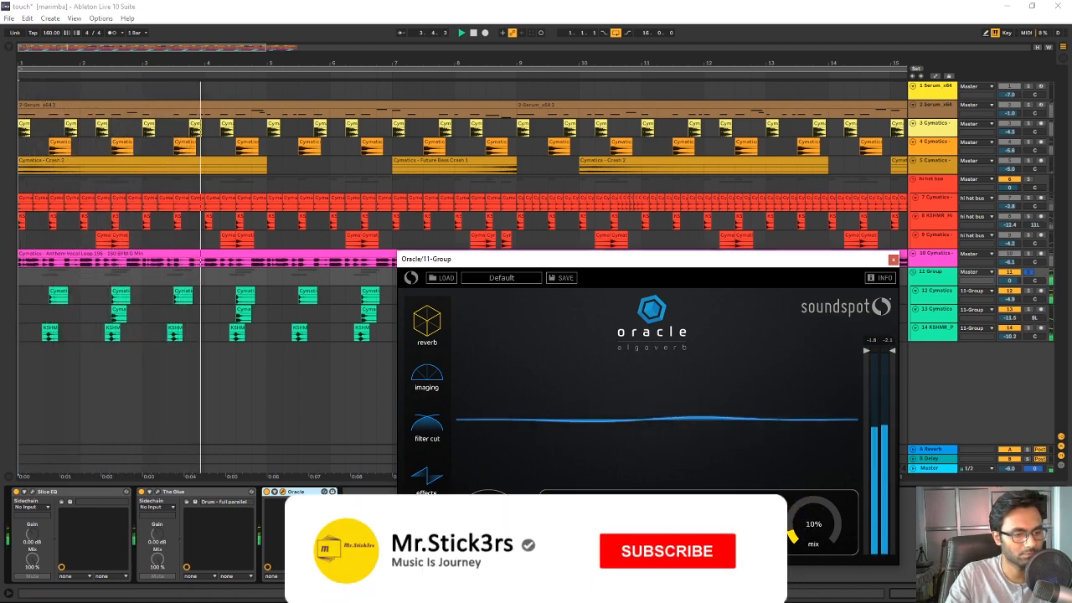
mouse_move(812, 523)
left_mouse_down()
mouse_move(810, 537)
mouse_move(812, 526)
left_mouse_up()
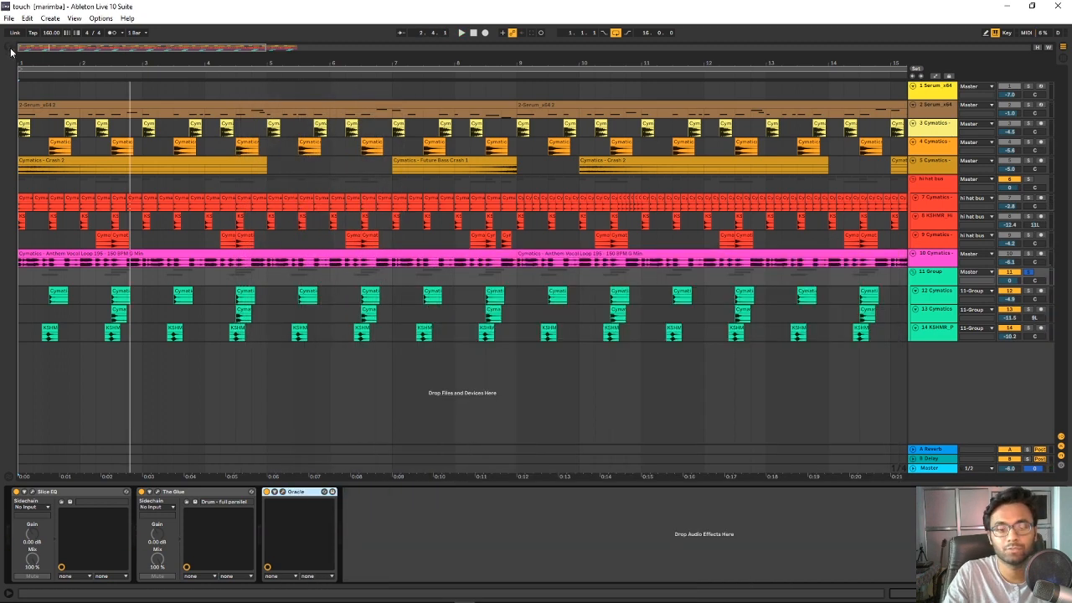
- Add Auto Pan after Oracle on the group and raise its amount to about 42%, auditioning it during playback
left_click(11, 50)
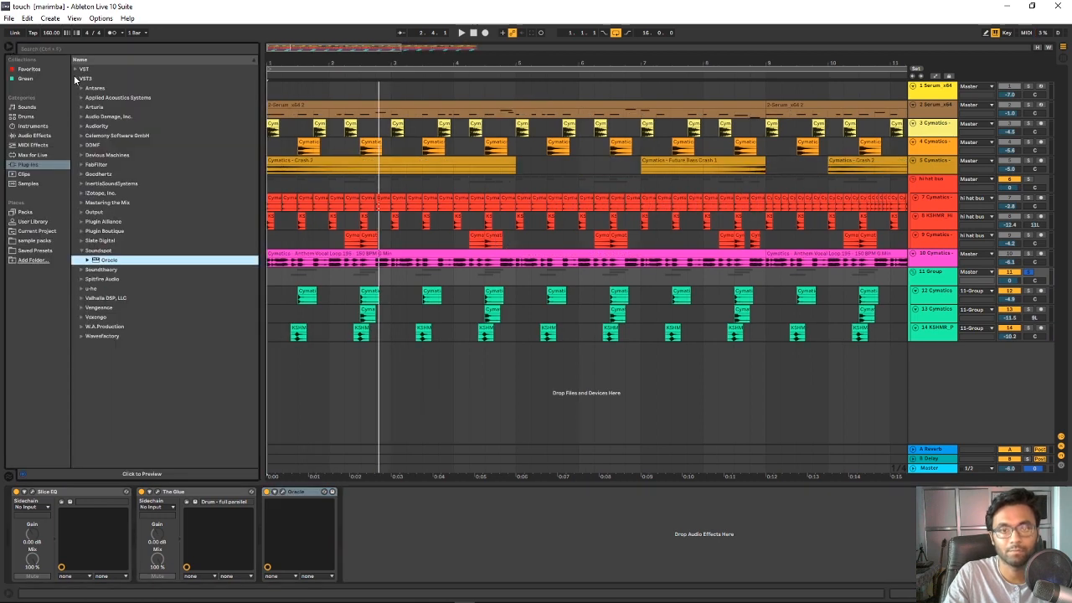
left_click(75, 71)
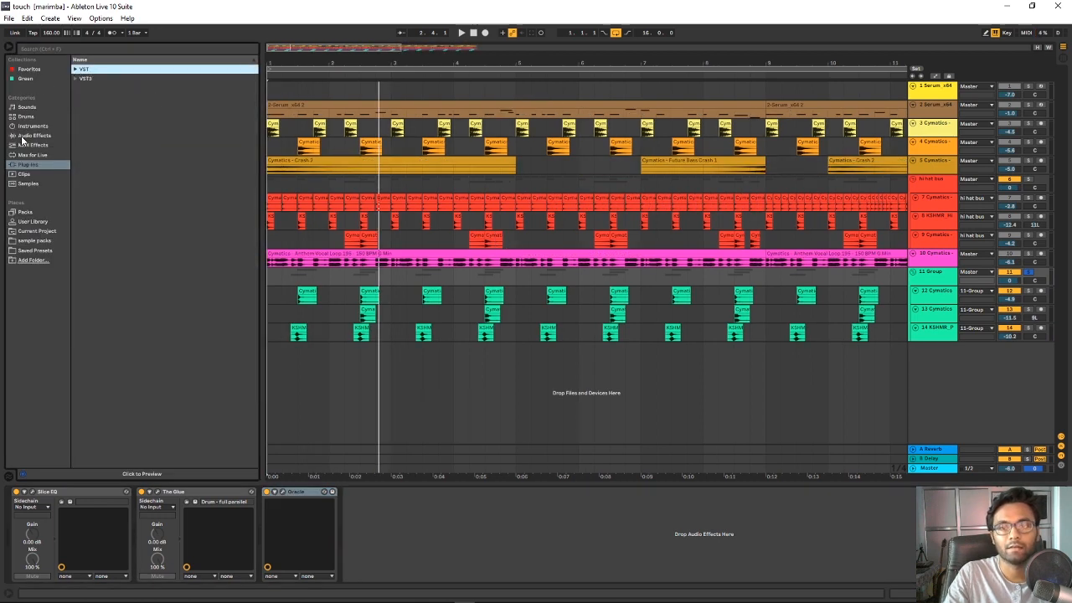
left_click(26, 136)
left_click_drag(97, 98, 469, 544)
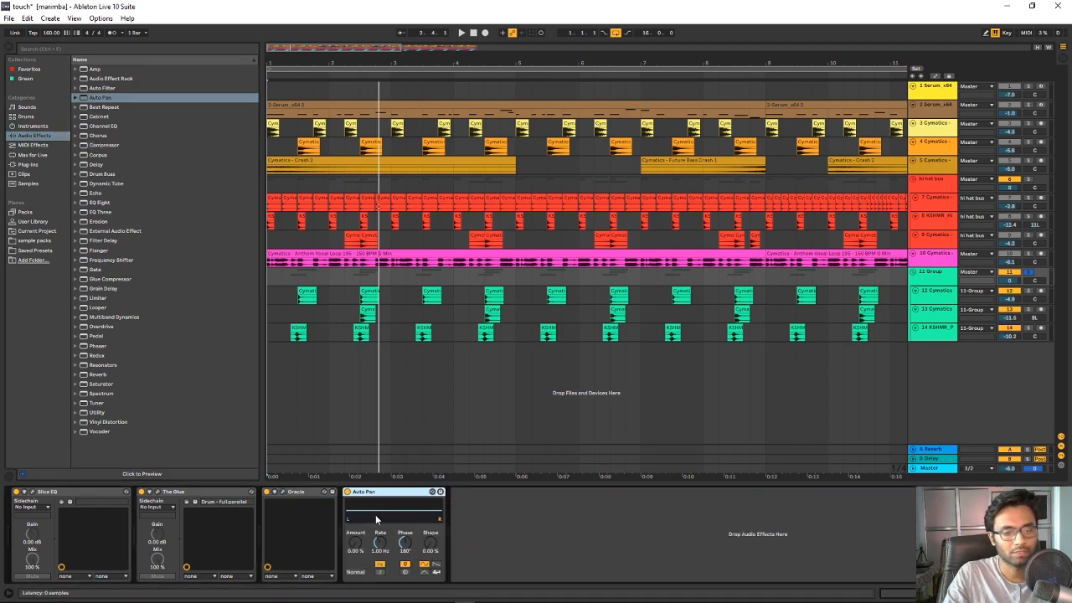
left_click_drag(355, 543, 355, 518)
key("space")
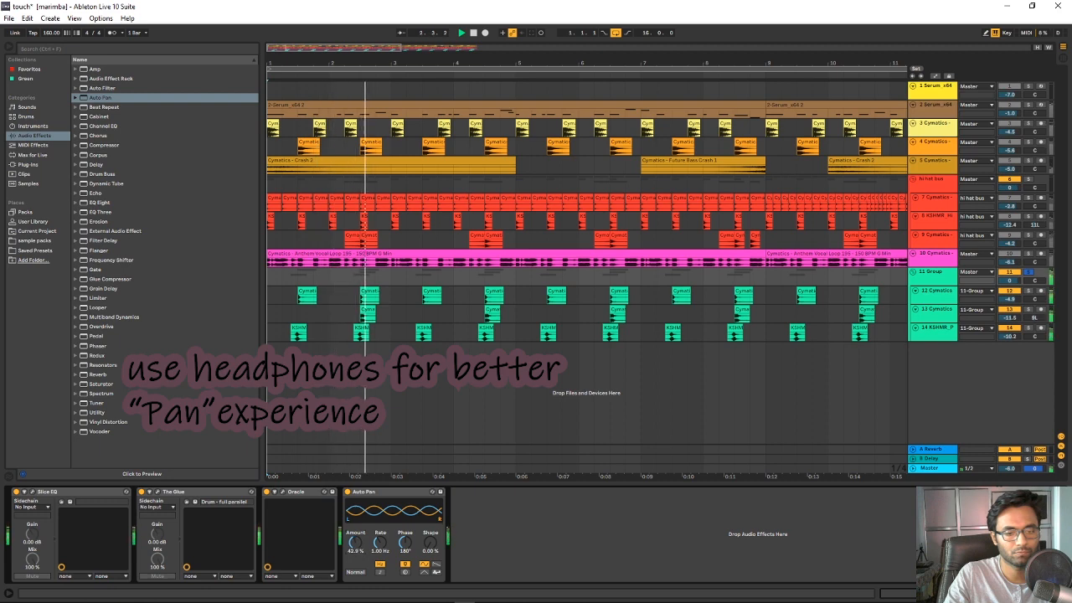
left_click(284, 491)
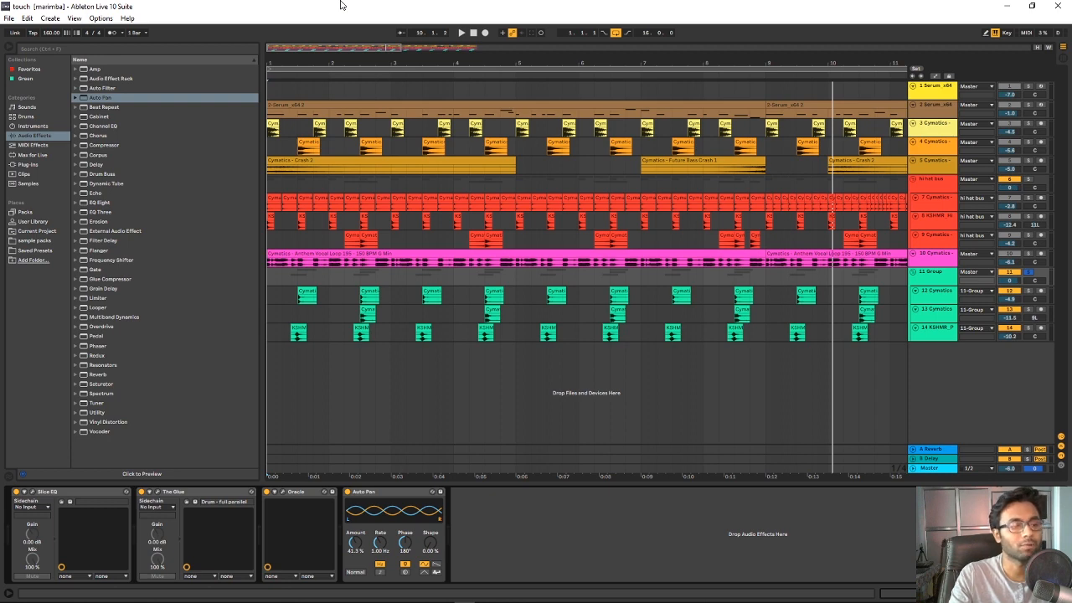
- Set Auto Pan's rate to 0.34 Hz and its amount to 40.5%, save the project and hide the device view
left_click(9, 52)
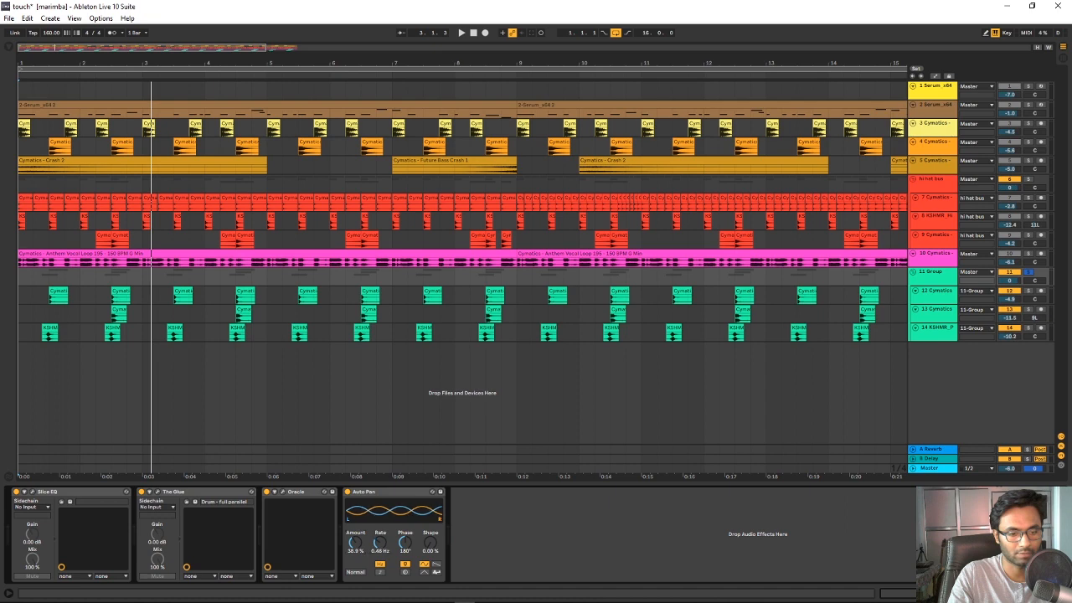
key("space")
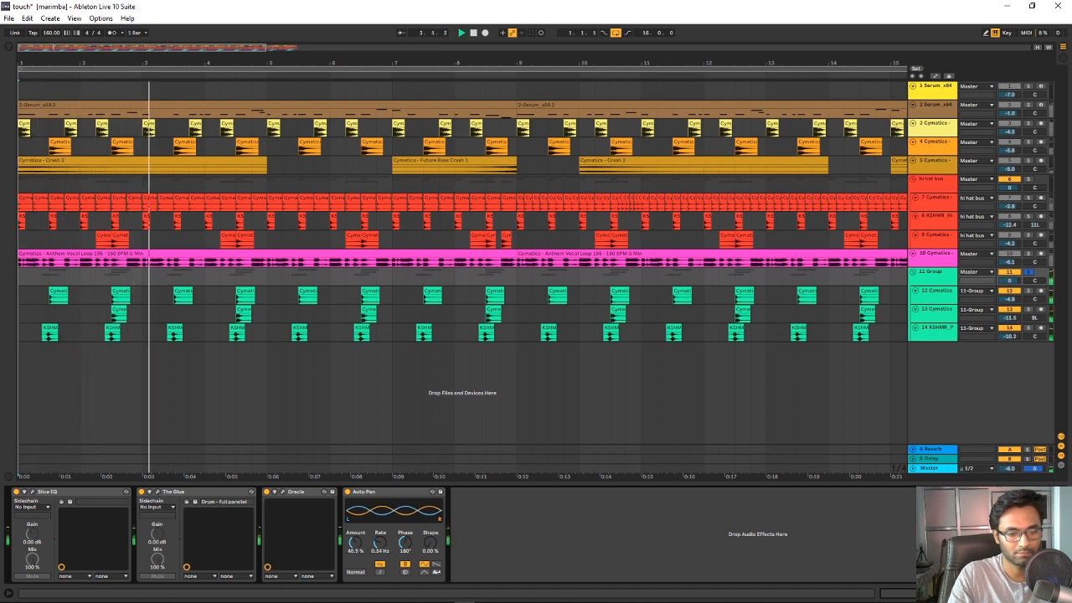
key("ctrl+s")
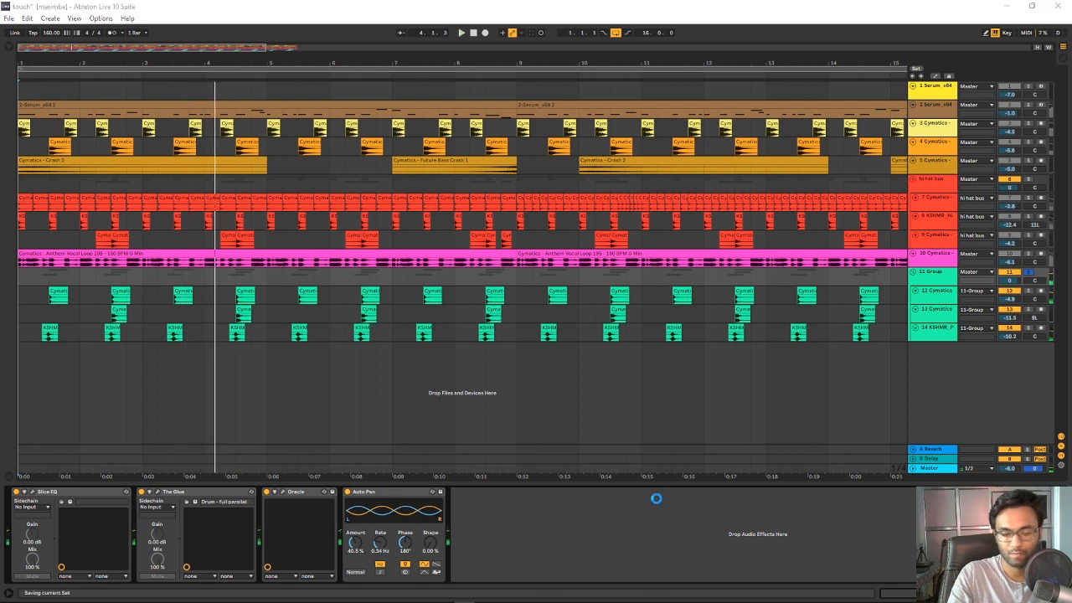
left_click(1063, 592)
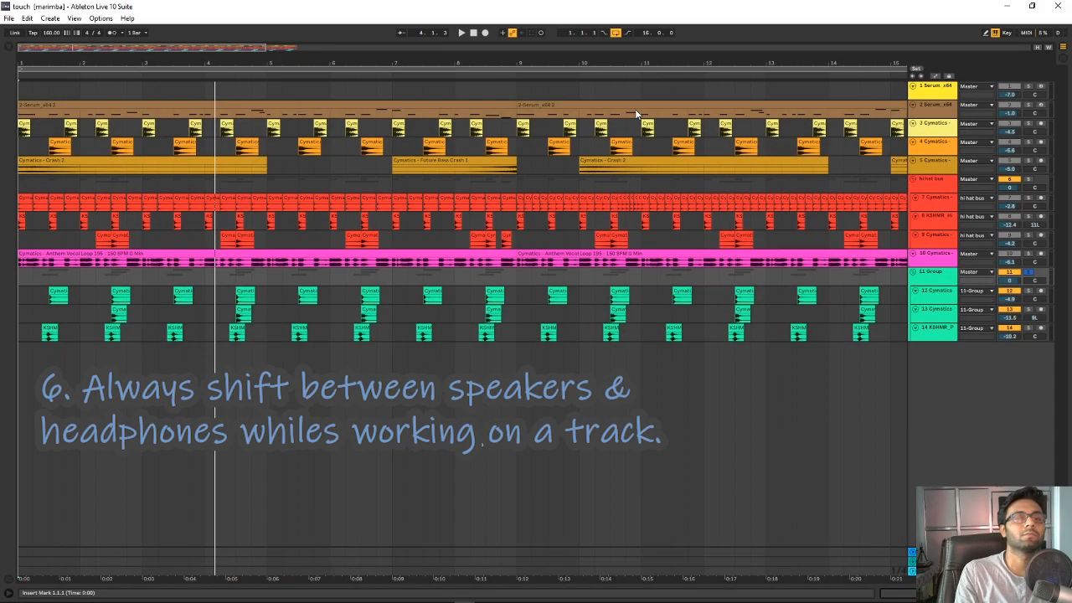
- Unsolo the track 11 group and play the full mix from the start
scroll(628, 111, "down", 3)
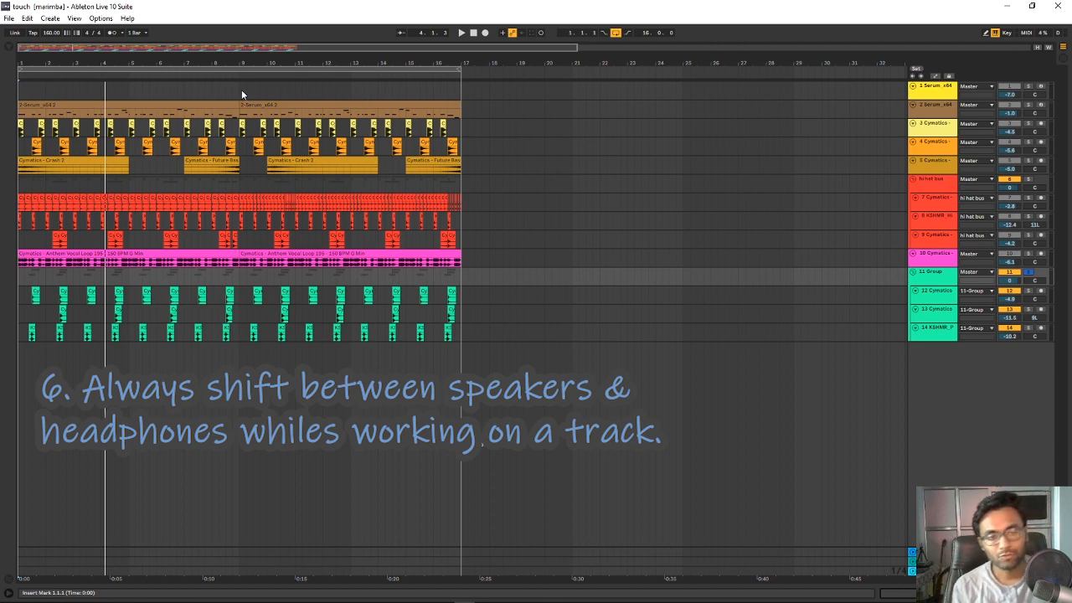
double_click(1030, 216)
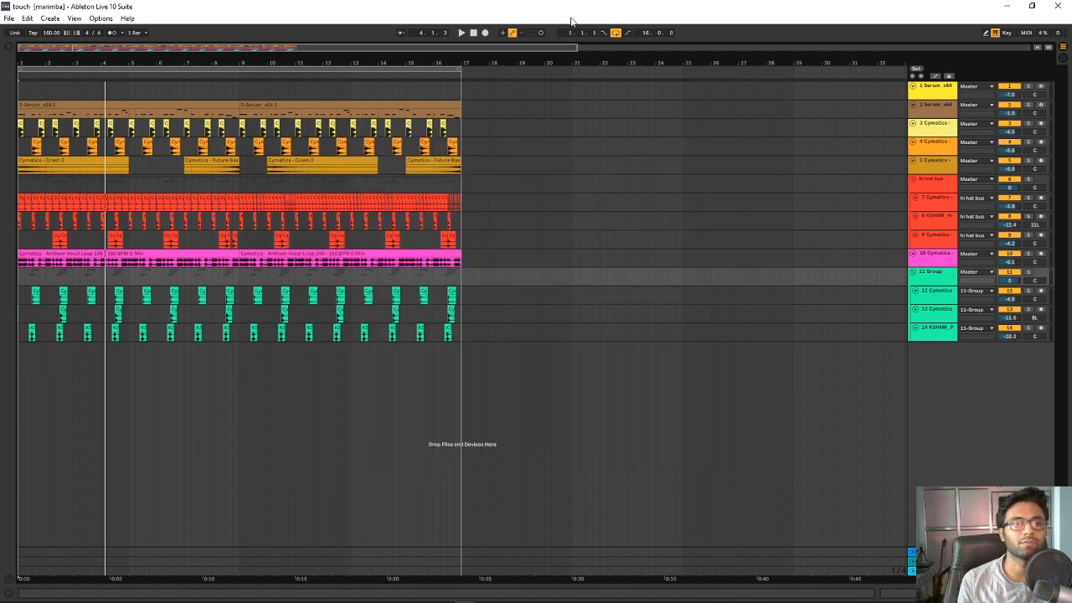
left_click(474, 32)
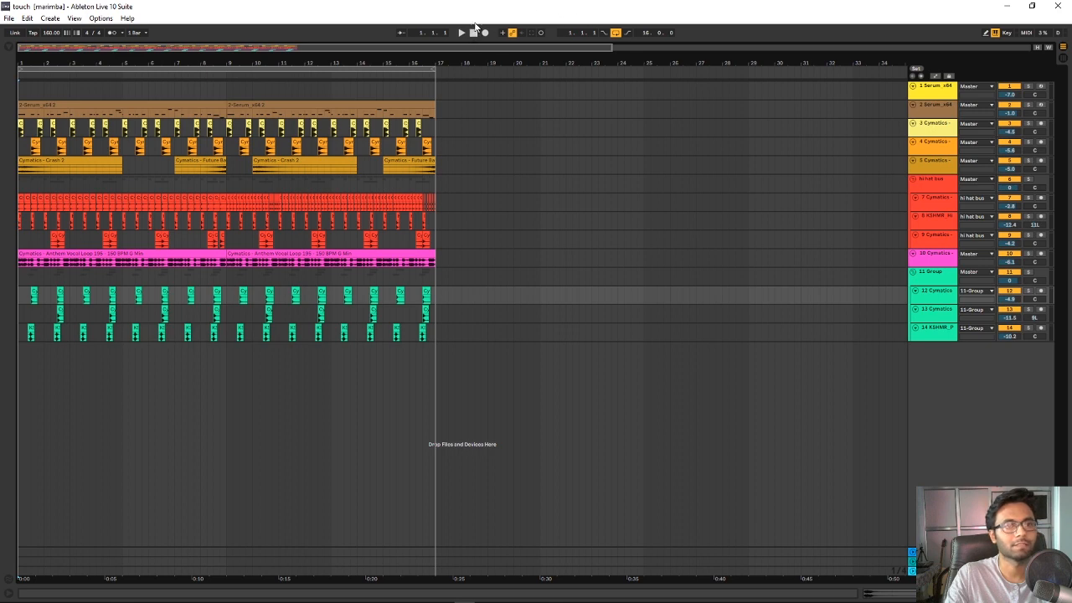
key("space")
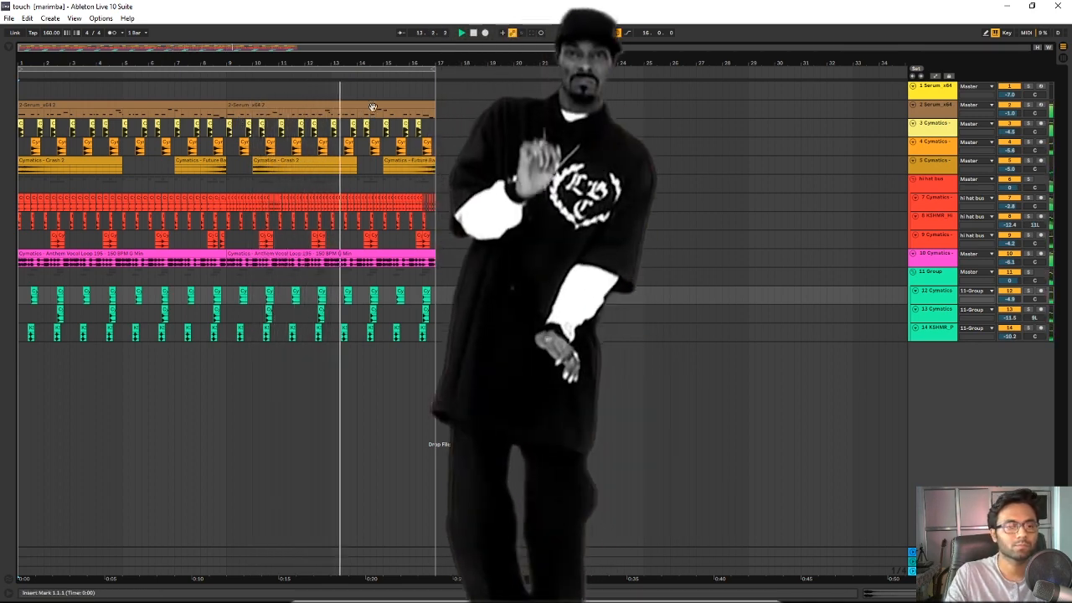
- Review the hi hat bus's device chain during playback, hide it again and stop the playback
double_click(947, 182)
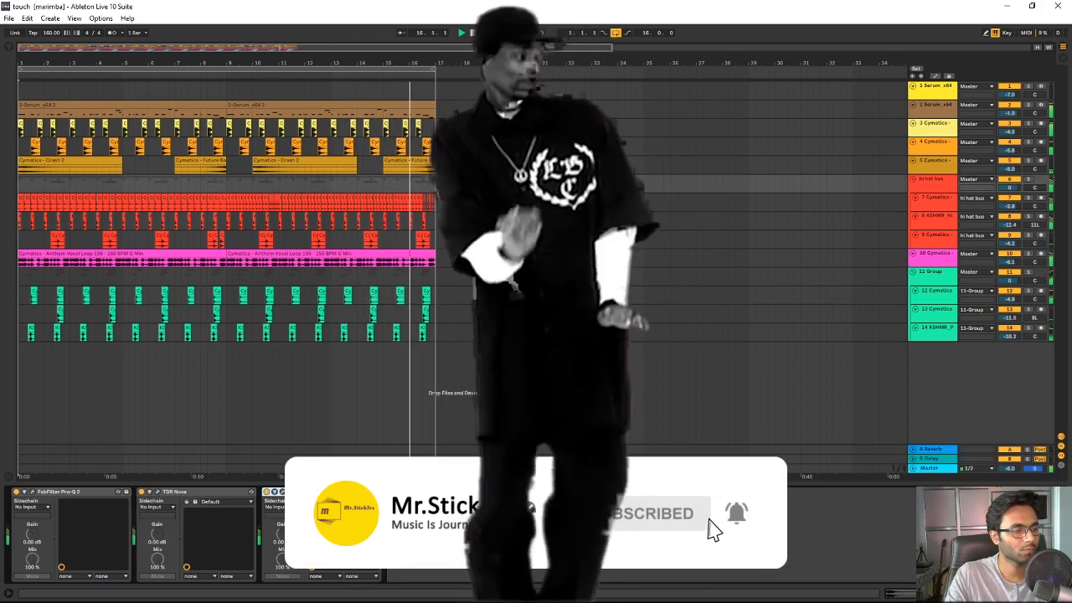
left_click(1063, 592)
key("space")
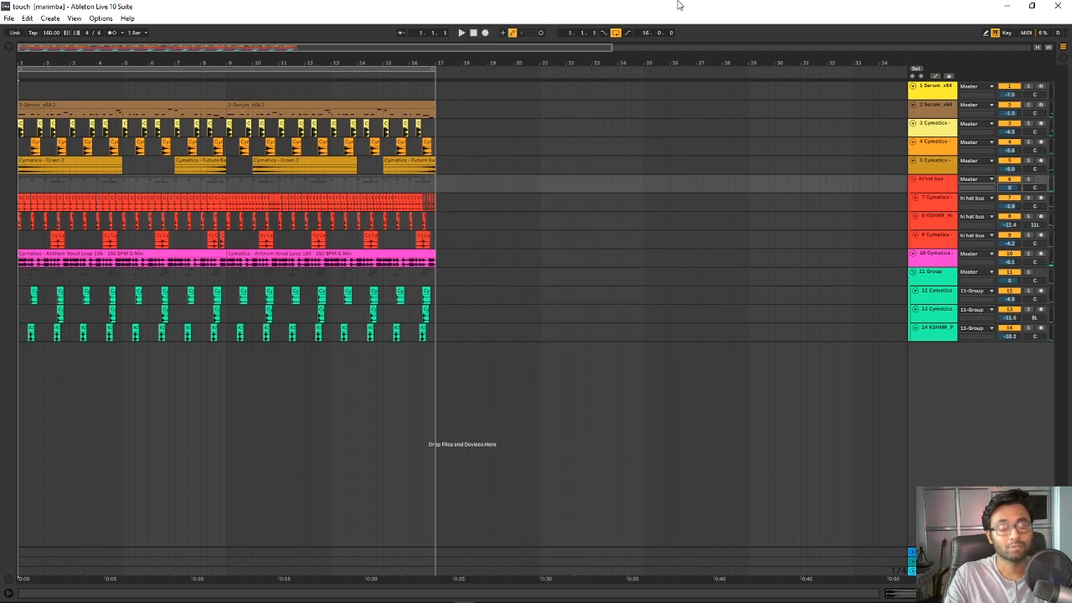